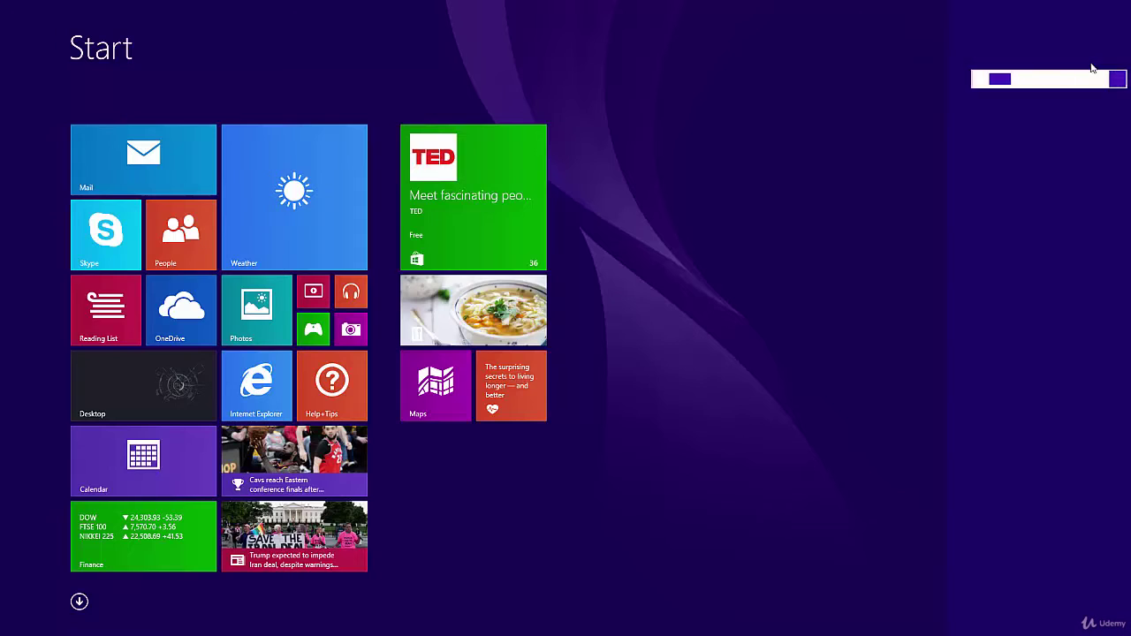
- Find and launch Keil uVision5
text(uvision5)
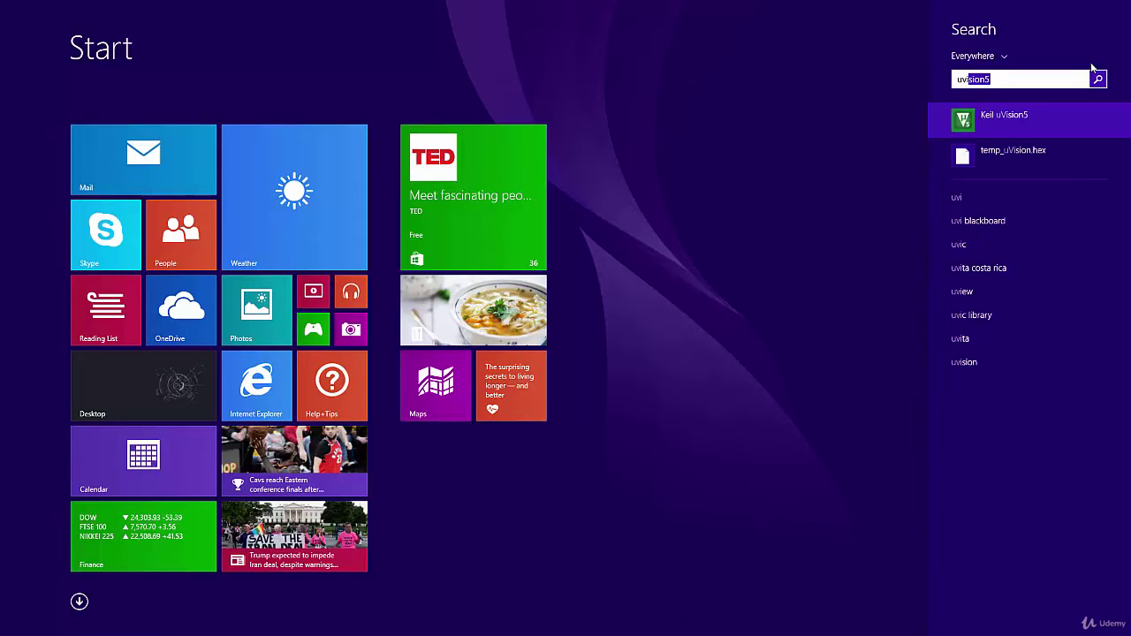
click(1073, 118)
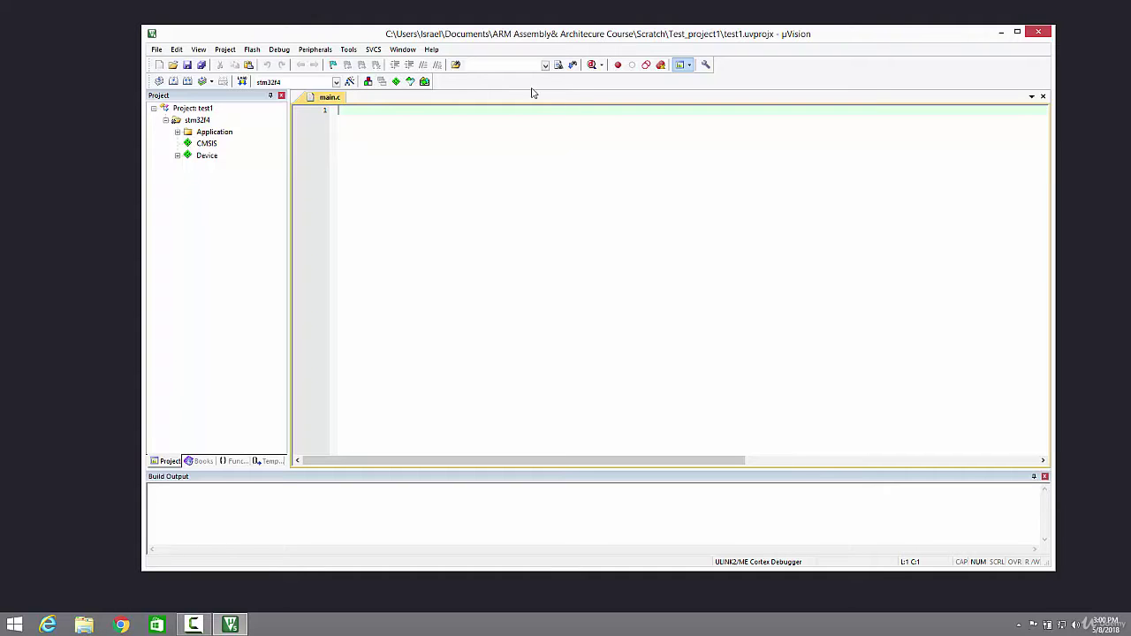
- Close the main.c file and collapse the test1 project tree
right_click(324, 100)
click(341, 111)
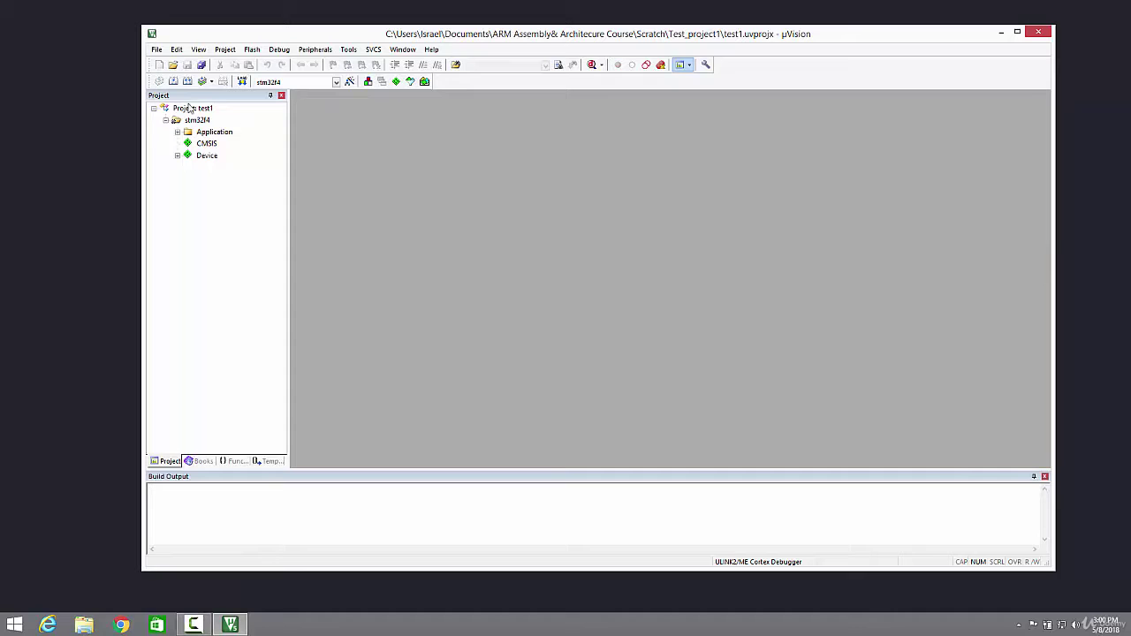
click(154, 109)
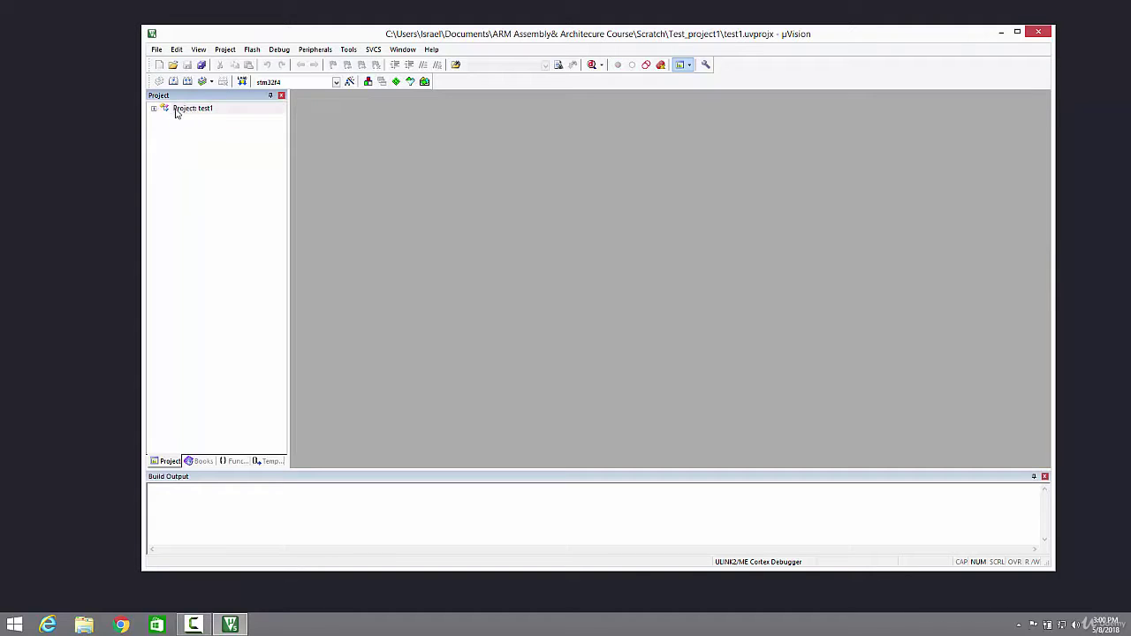
click(176, 110)
- Create a new blank text document, cancel saving it, and close it without keeping changes
click(156, 50)
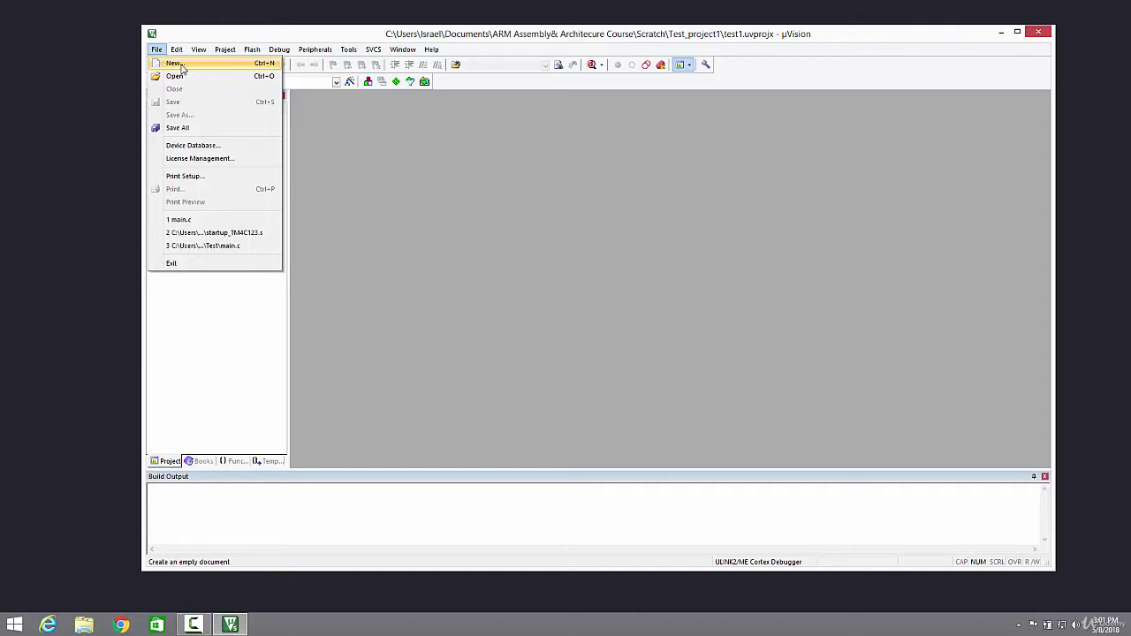
click(174, 63)
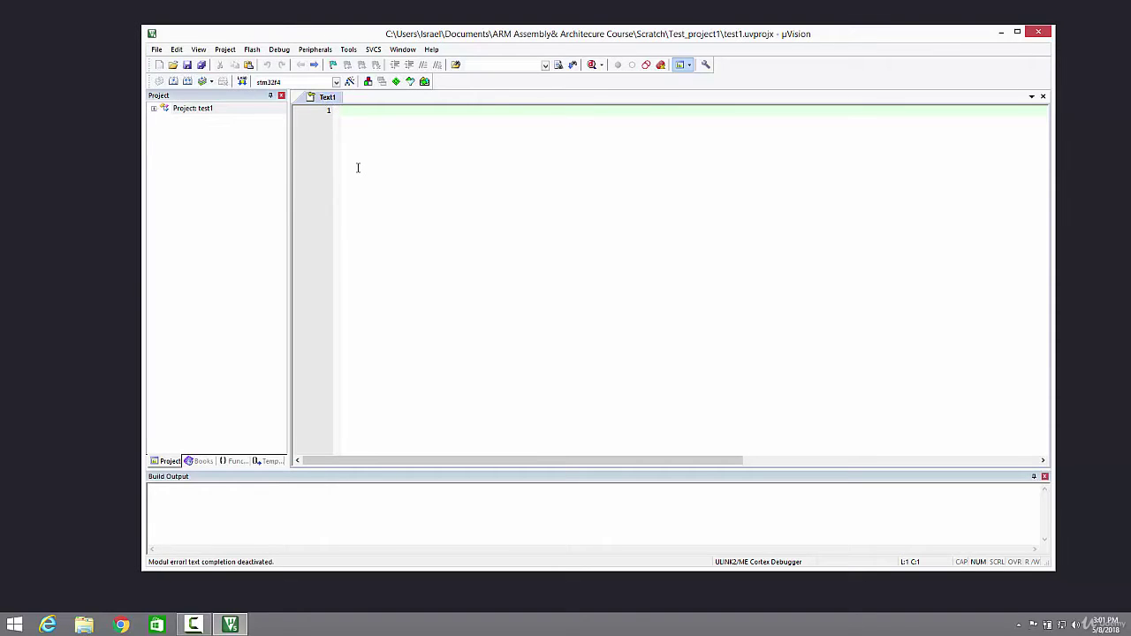
key(ctrl+s)
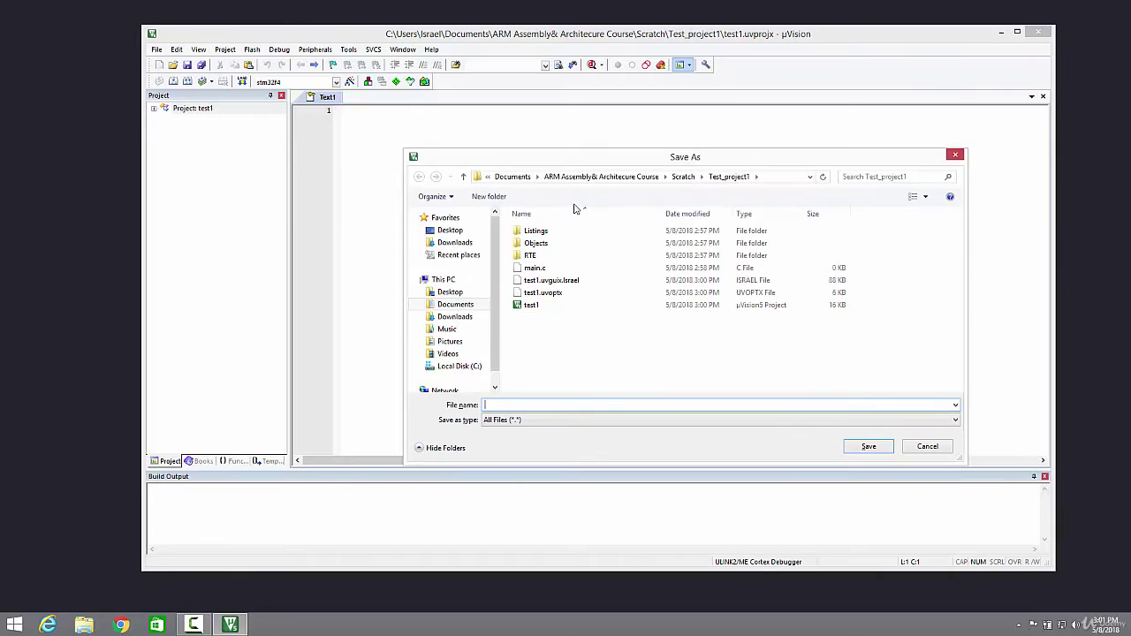
click(928, 447)
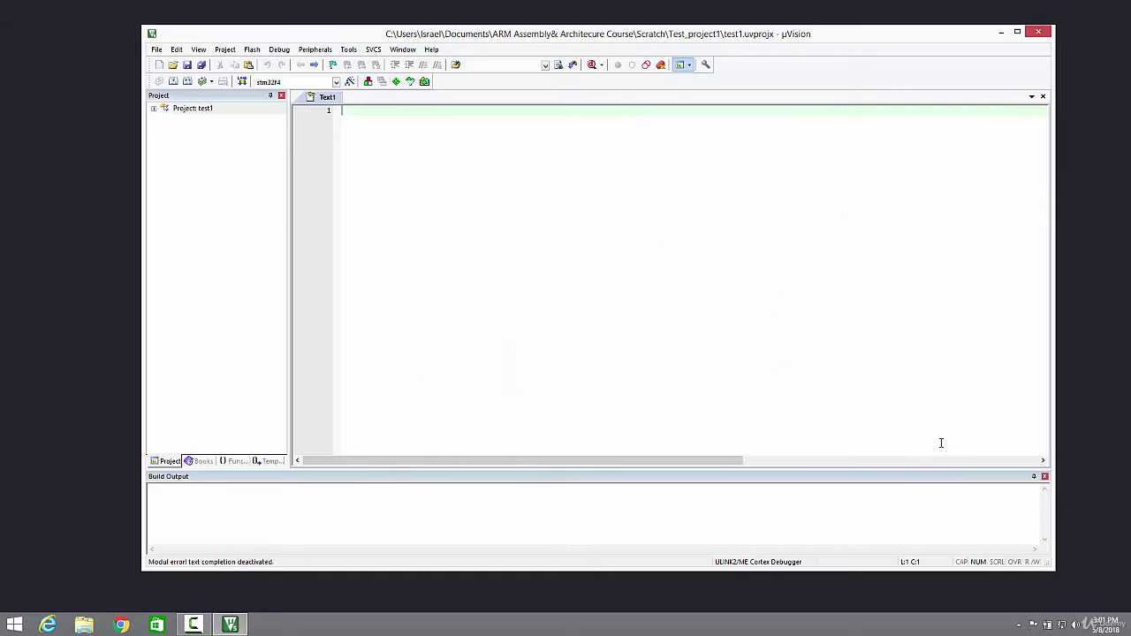
right_click(311, 99)
right_click(312, 102)
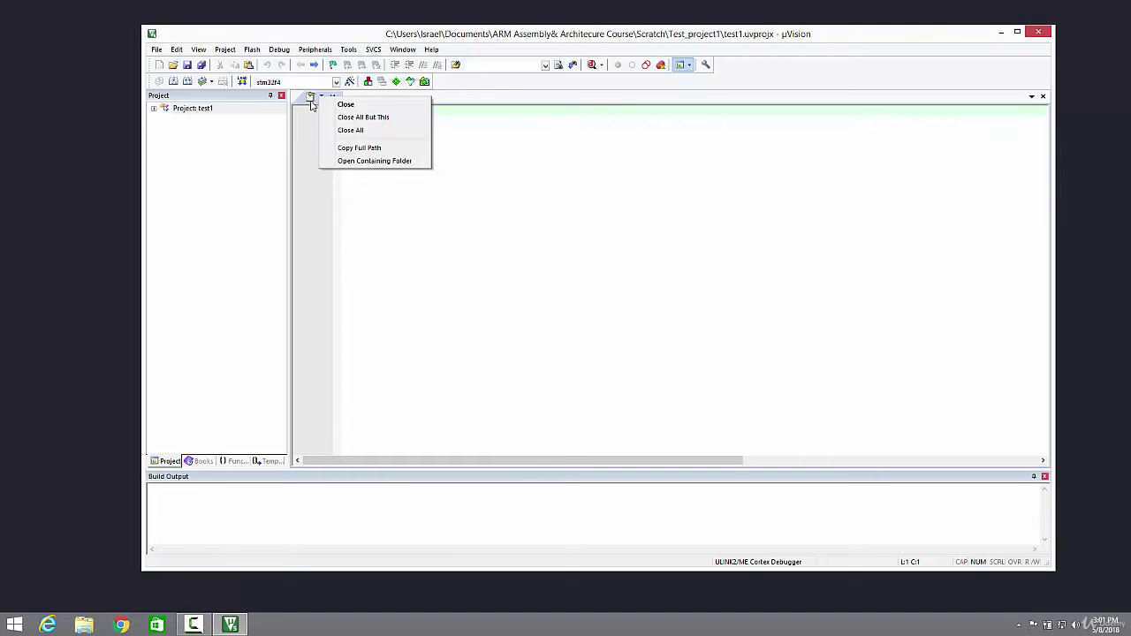
click(345, 105)
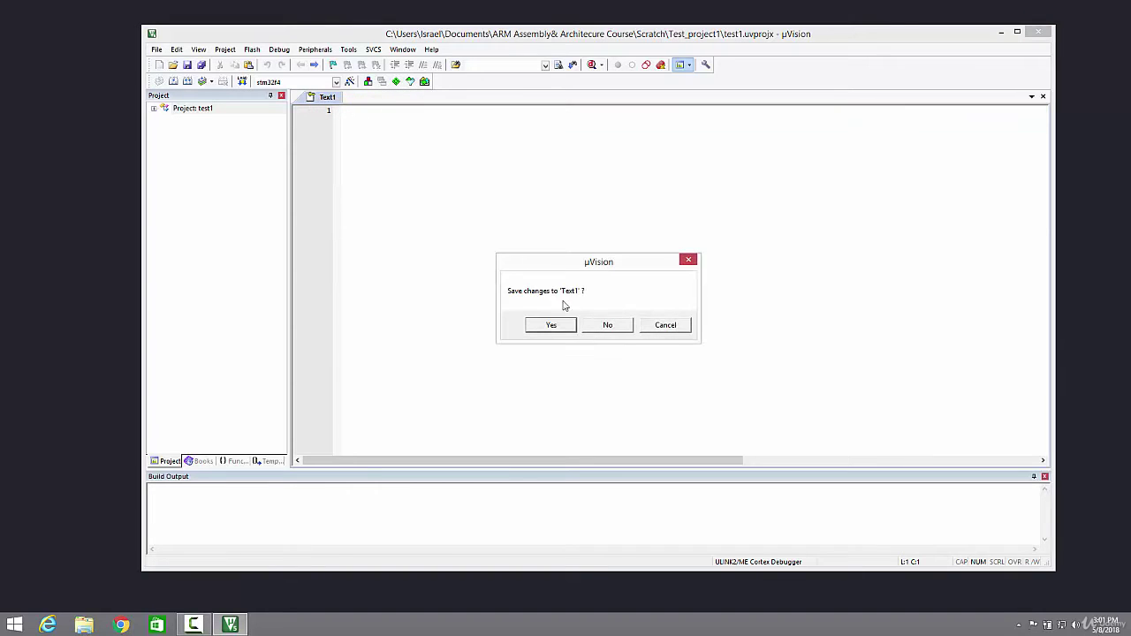
click(607, 324)
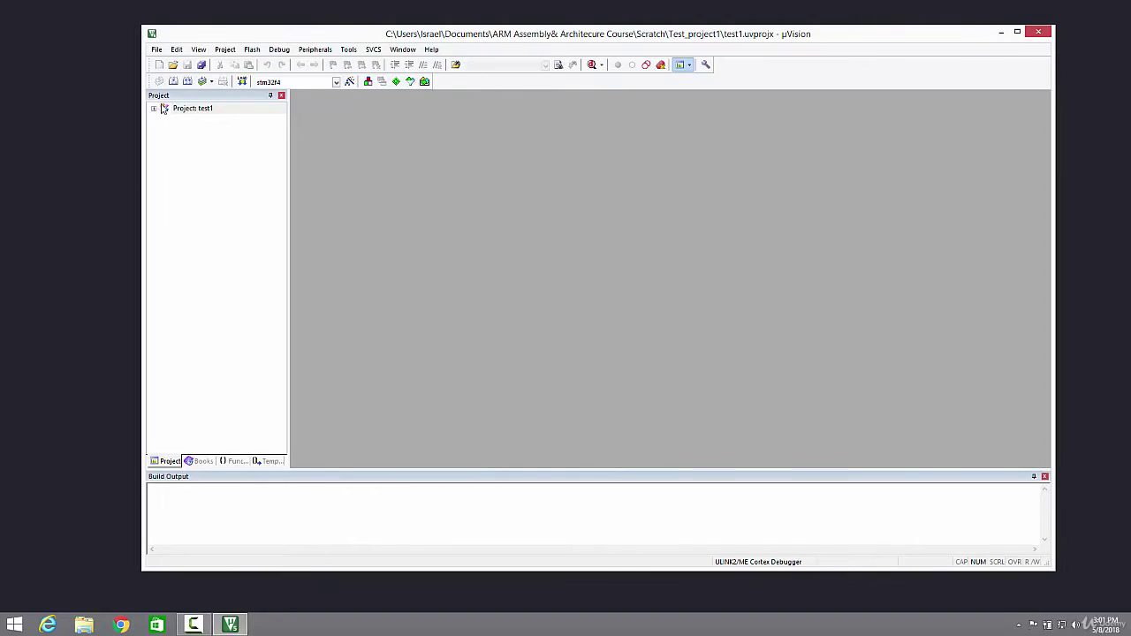
- Examine the editor configuration's colour and font settings for the editor, build output, debug, disassembly and logic analyzer windows
click(157, 50)
click(162, 51)
click(175, 50)
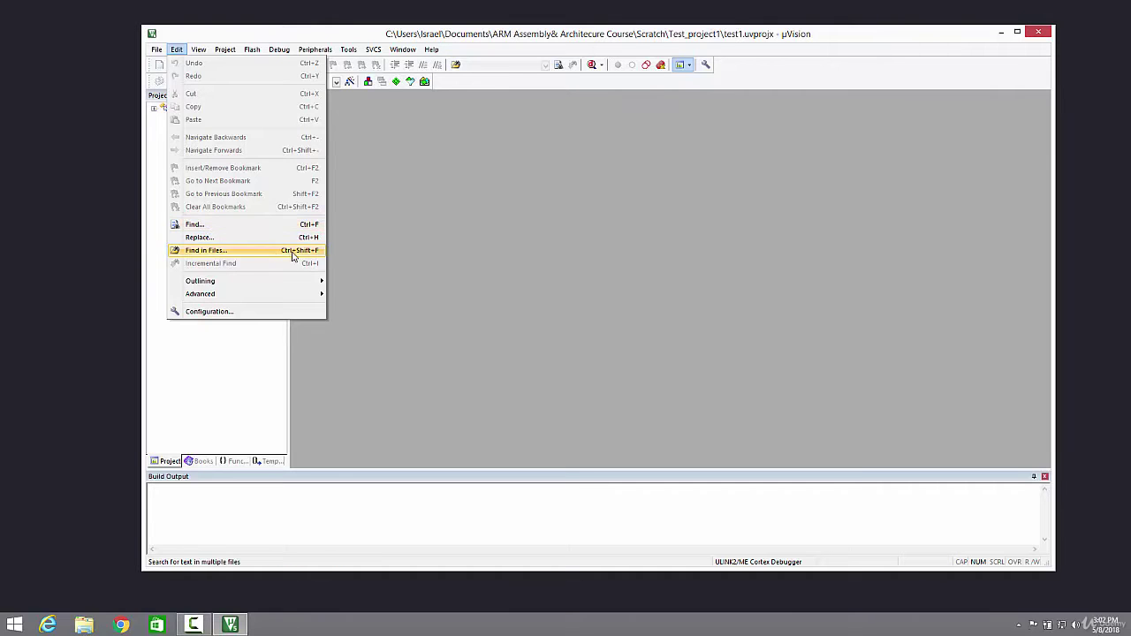
click(236, 314)
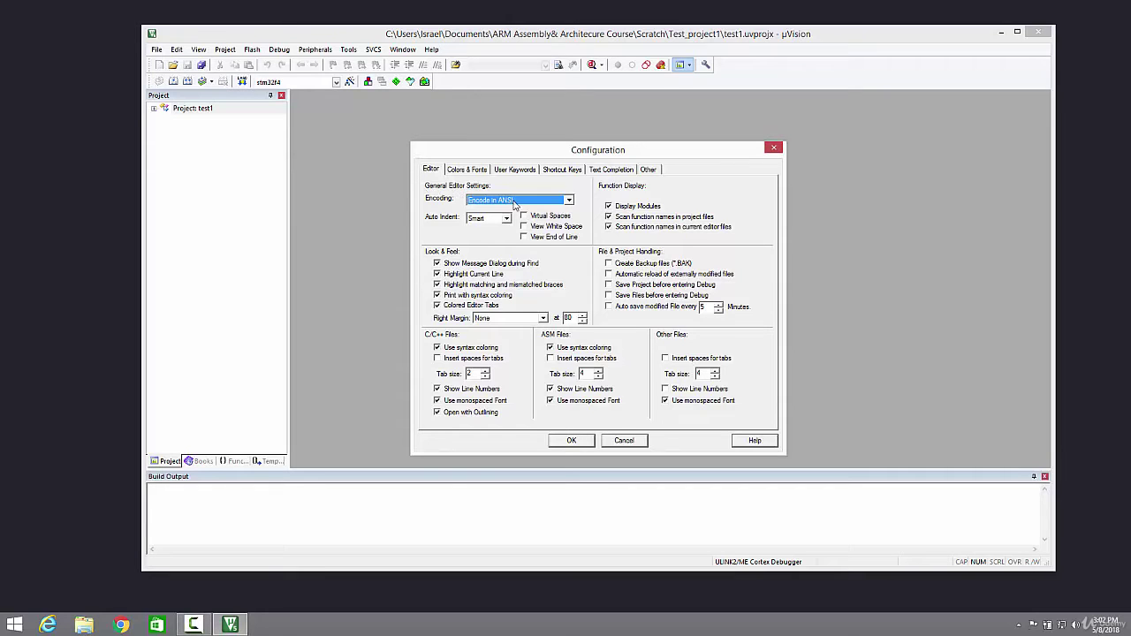
click(464, 171)
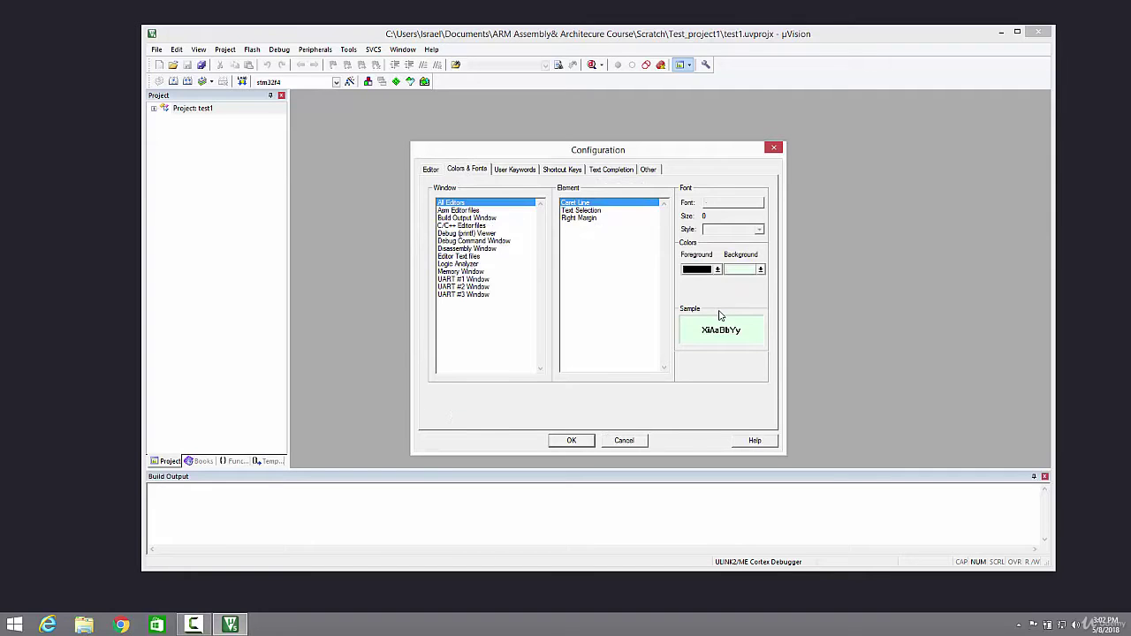
click(470, 211)
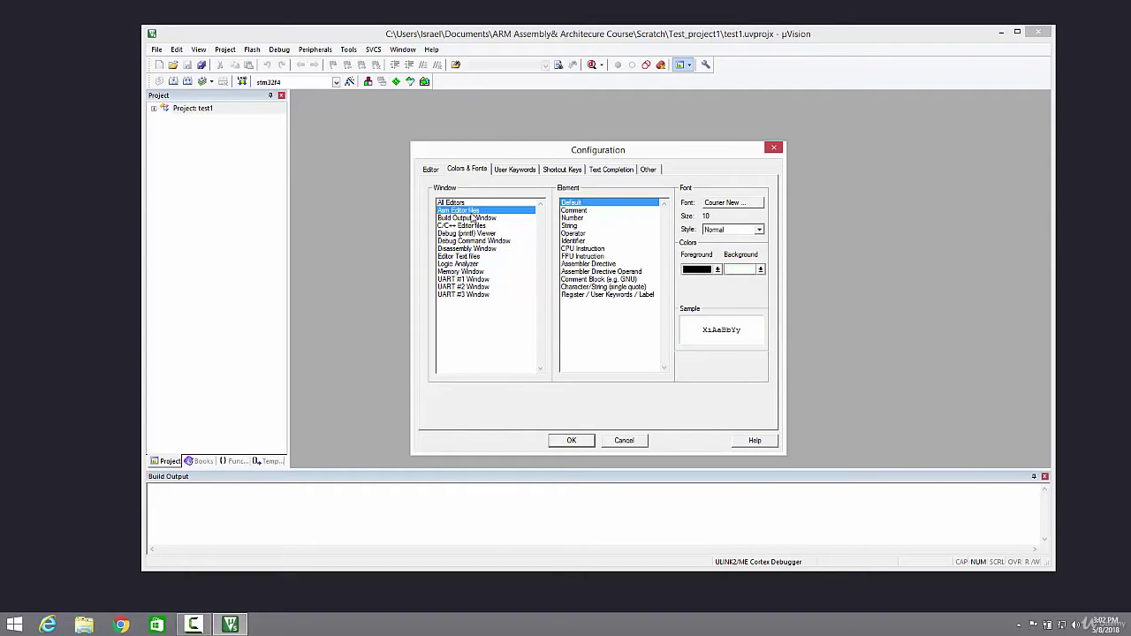
click(468, 219)
click(468, 226)
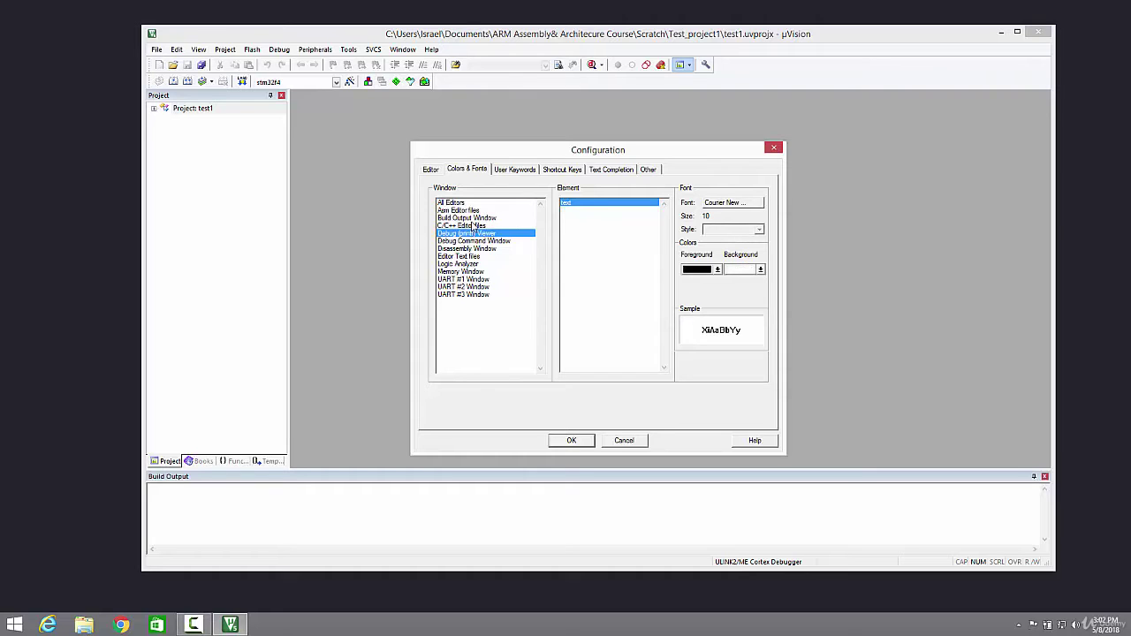
click(469, 219)
click(469, 227)
click(468, 234)
click(469, 241)
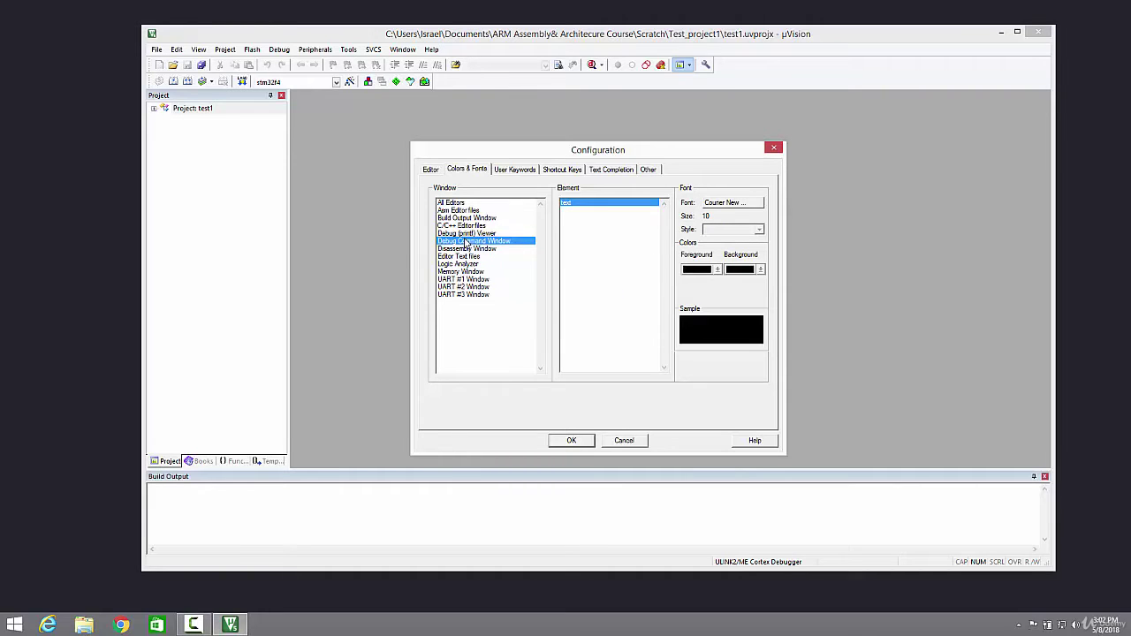
click(466, 249)
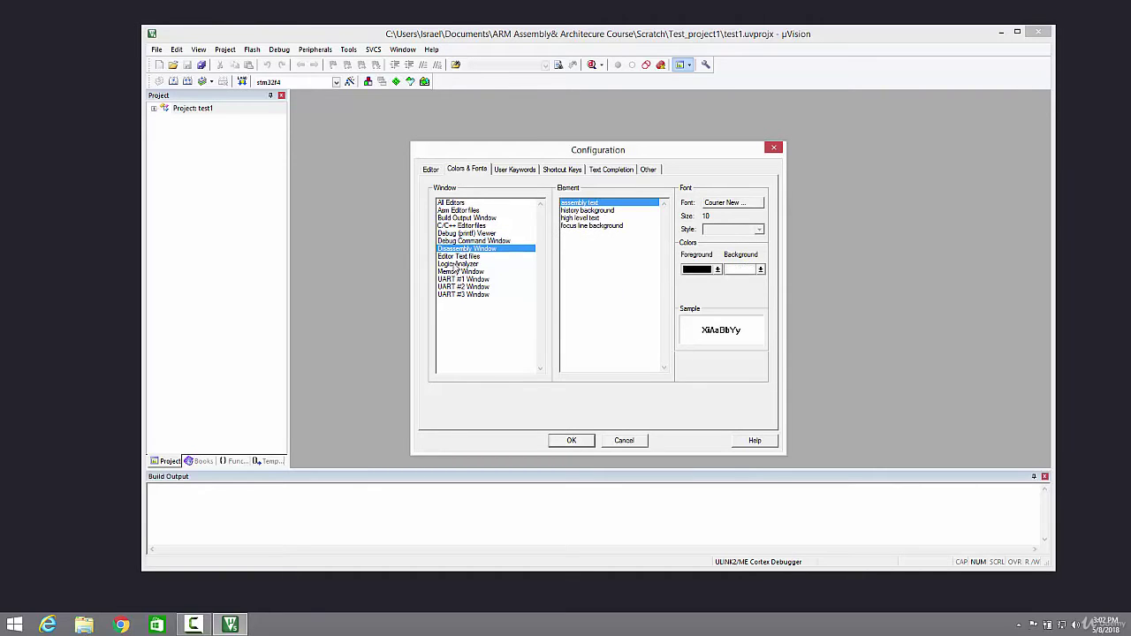
click(456, 265)
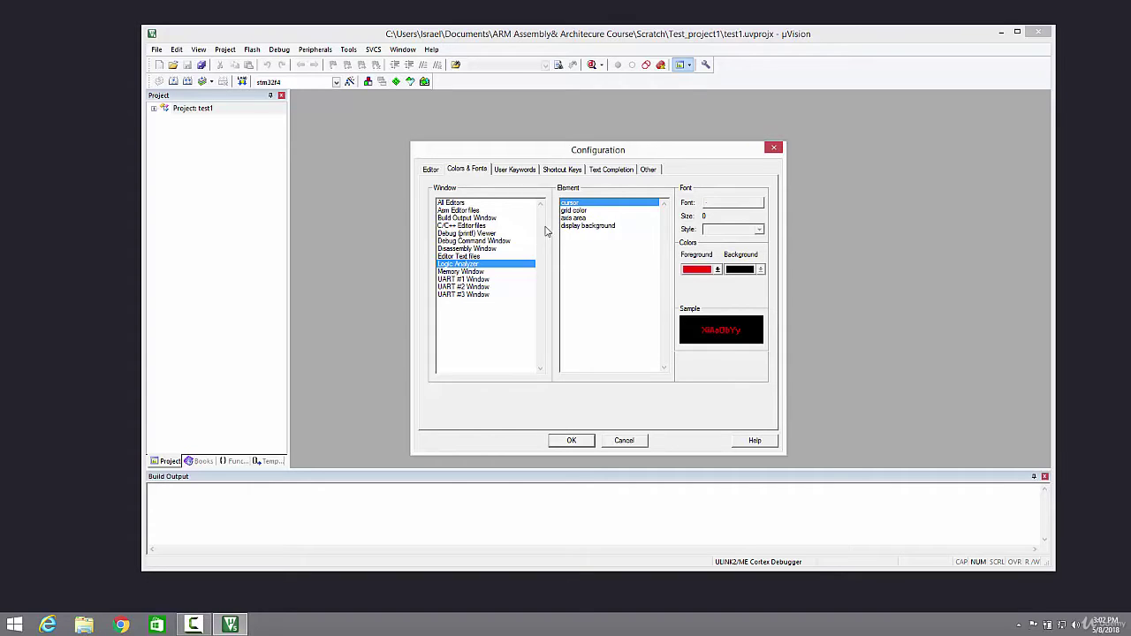
click(775, 148)
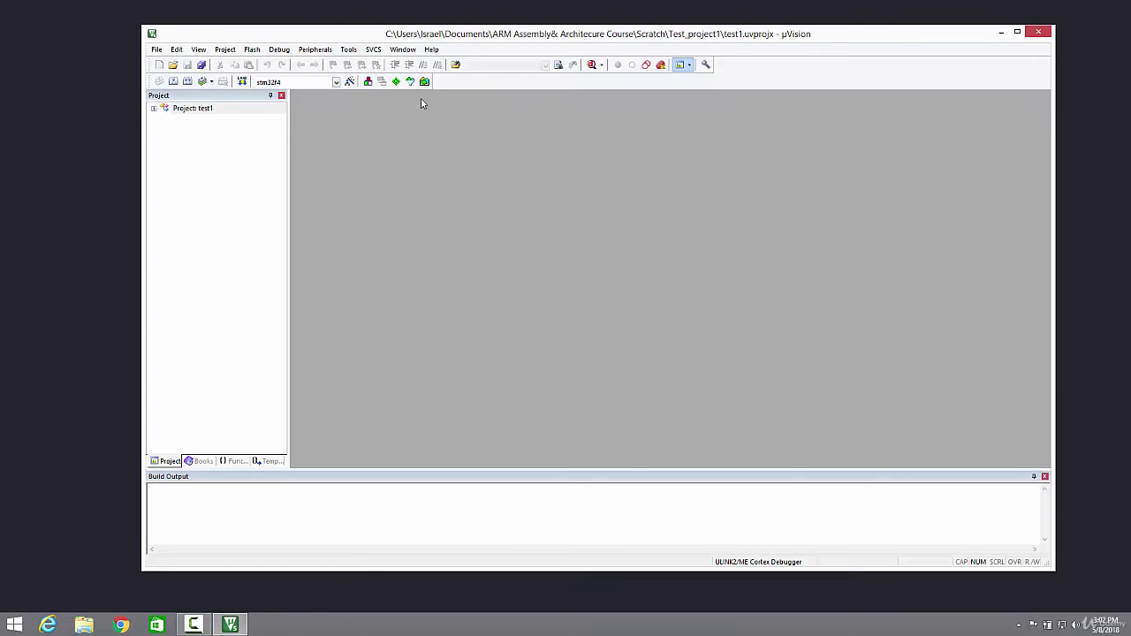
- Look over the devices and software packs in the Pack Installer, and close it
click(425, 82)
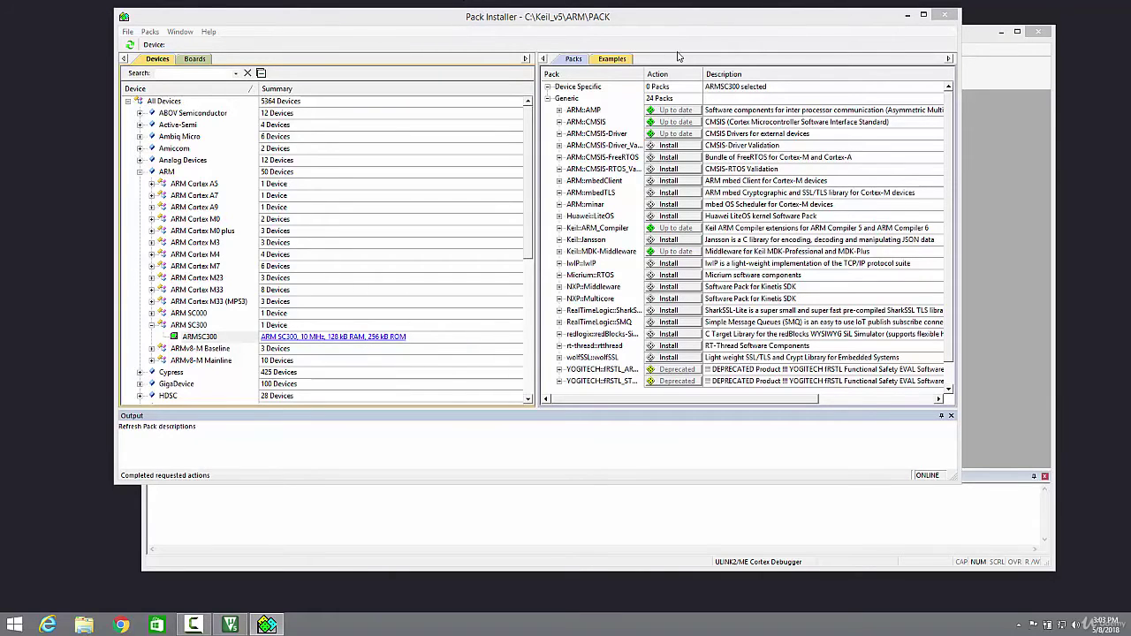
click(606, 324)
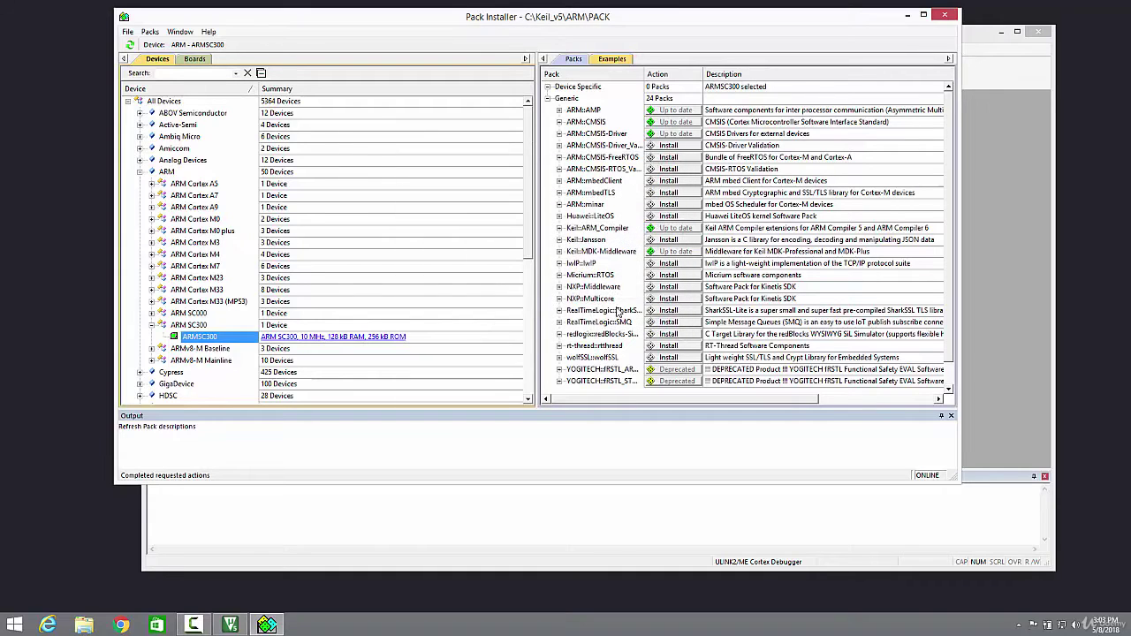
click(945, 15)
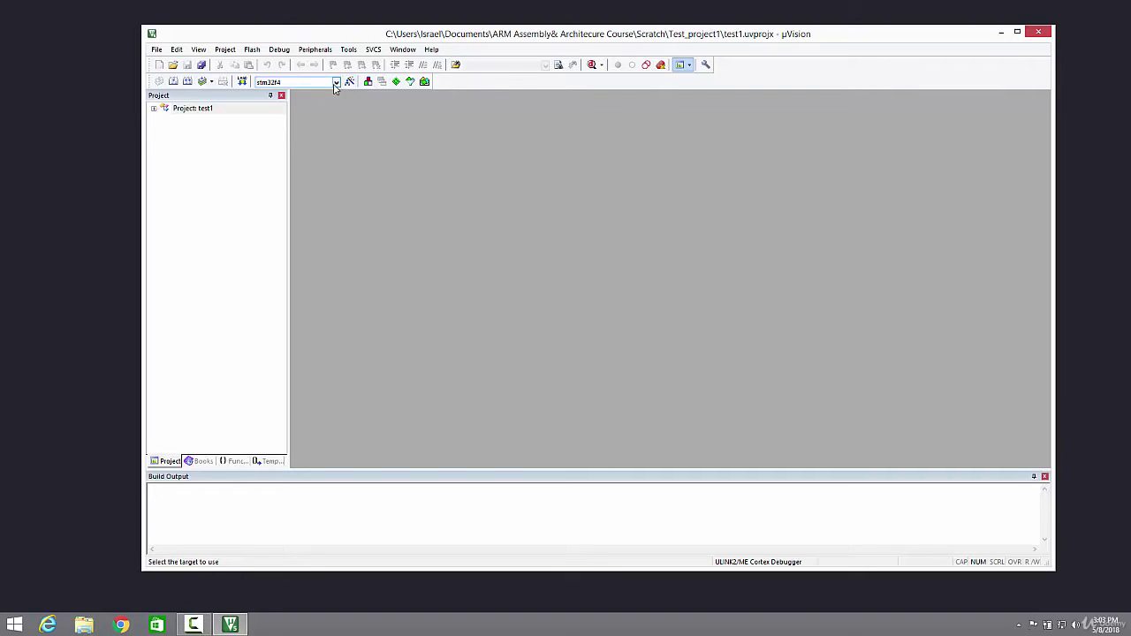
click(224, 50)
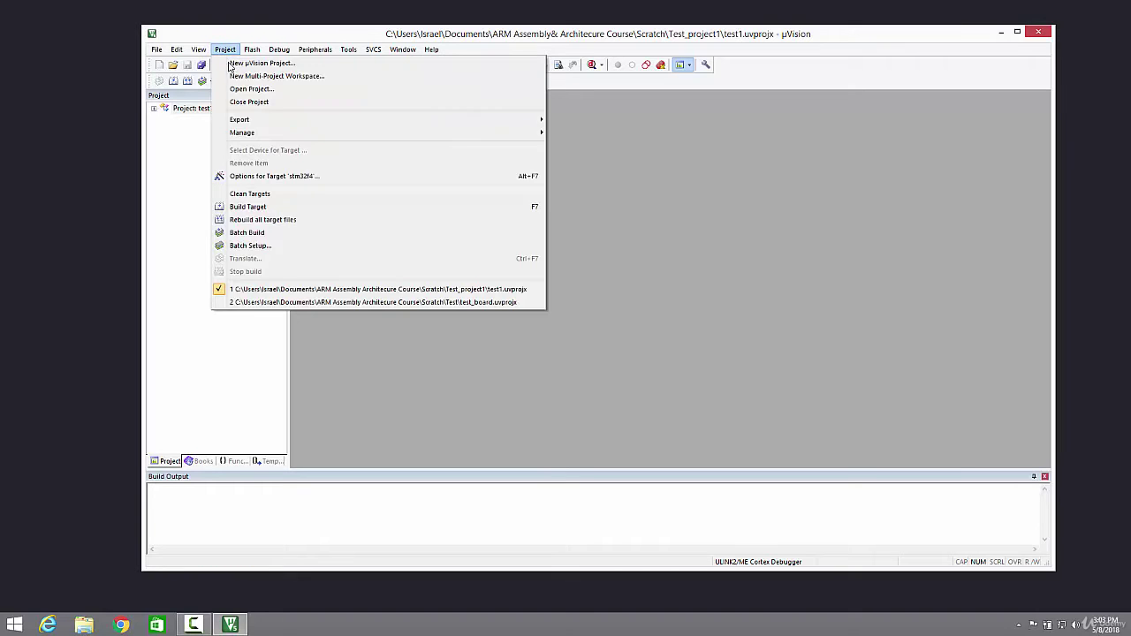
click(228, 61)
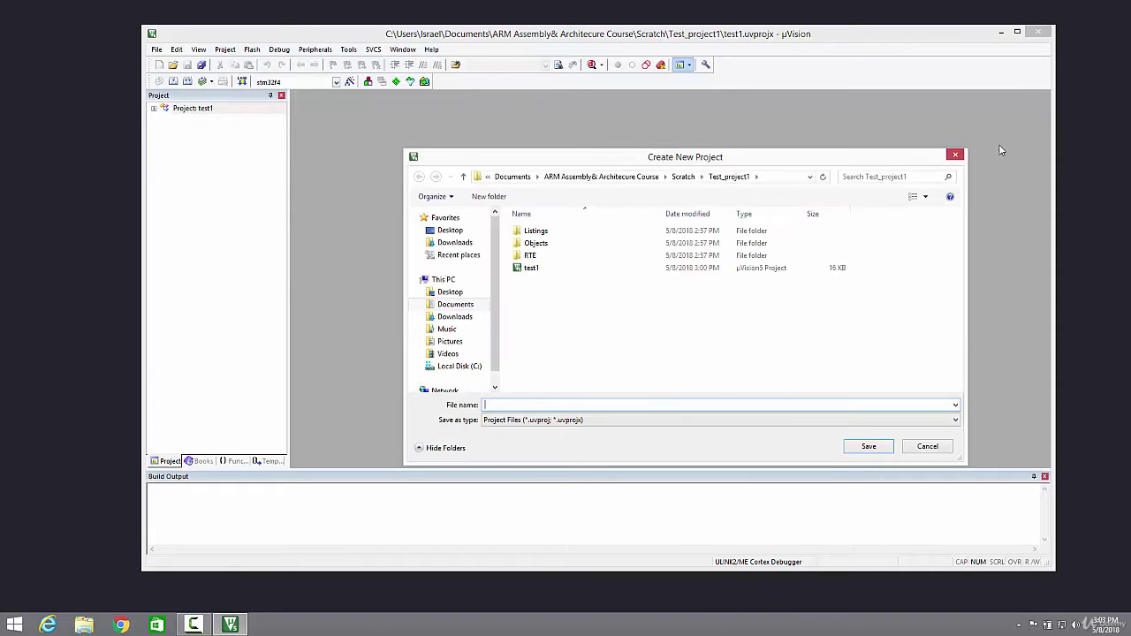
click(955, 155)
- Begin a new µVision project and create a folder named test00 inside the Scratch folder
click(225, 51)
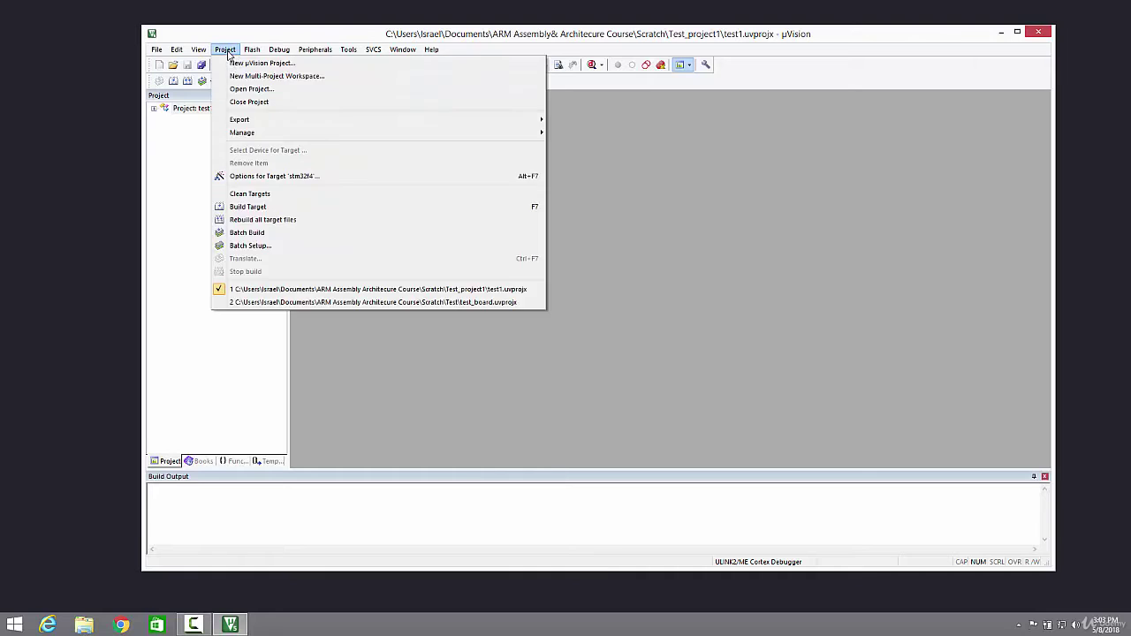
click(244, 66)
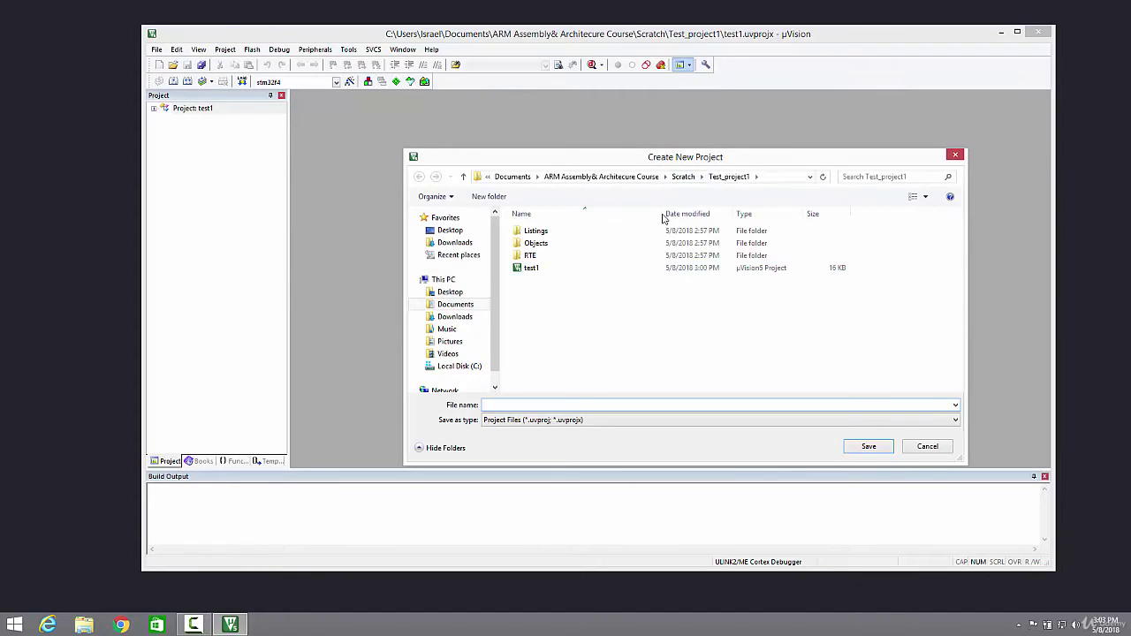
click(681, 179)
right_click(599, 304)
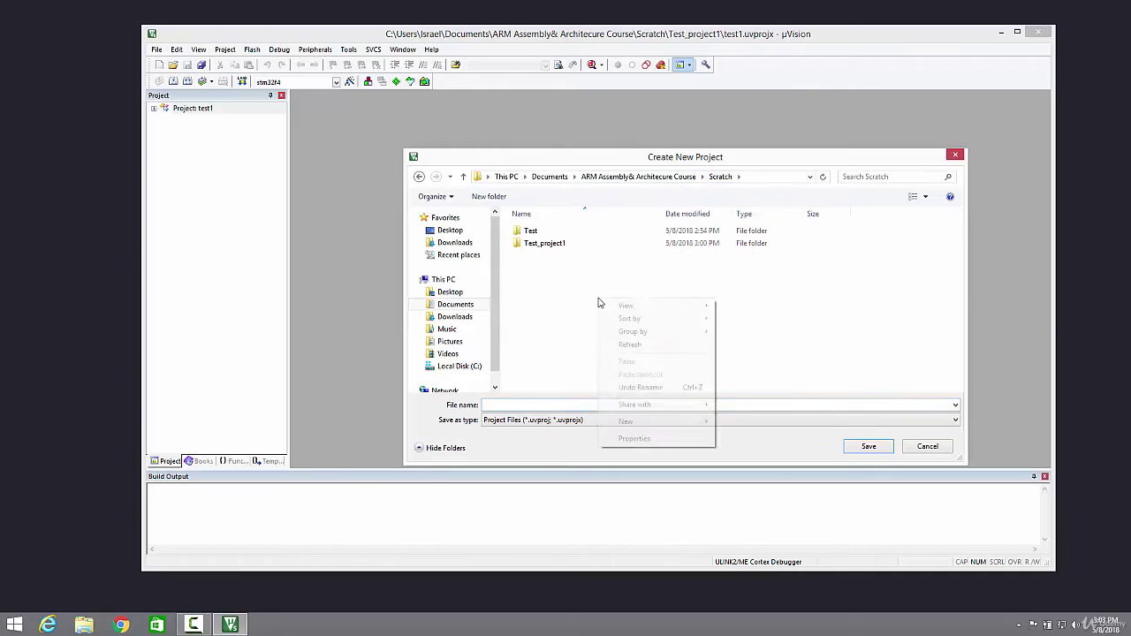
mouse_move(677, 423)
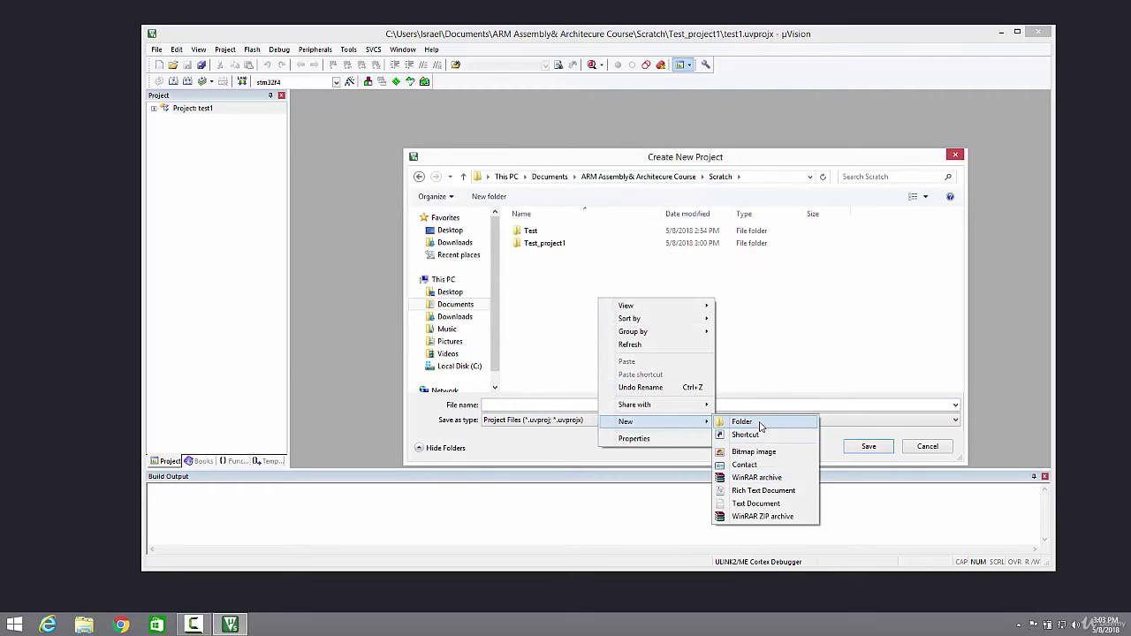
click(762, 423)
text(t)
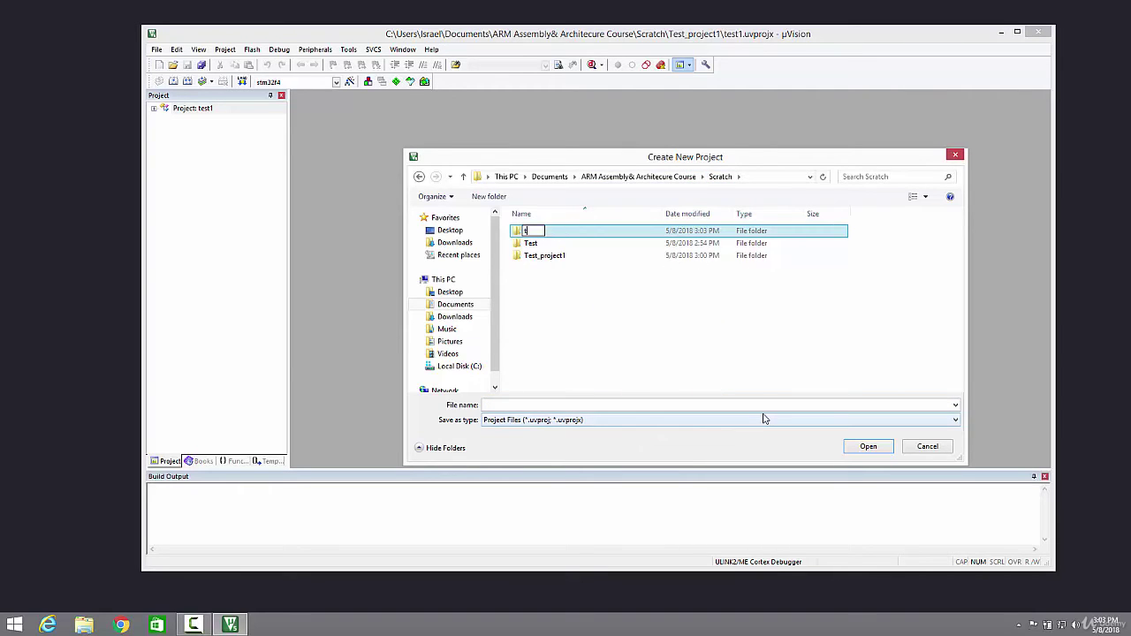
text(est00)
click(705, 228)
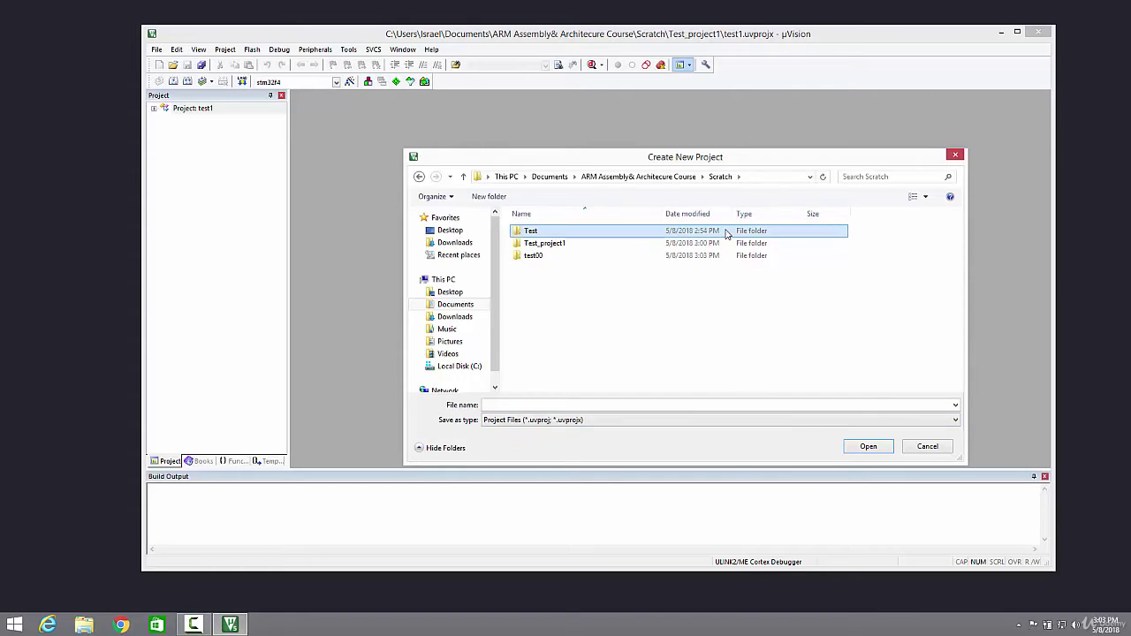
- Save the new project as test00 inside the test00 folder
double_click(665, 256)
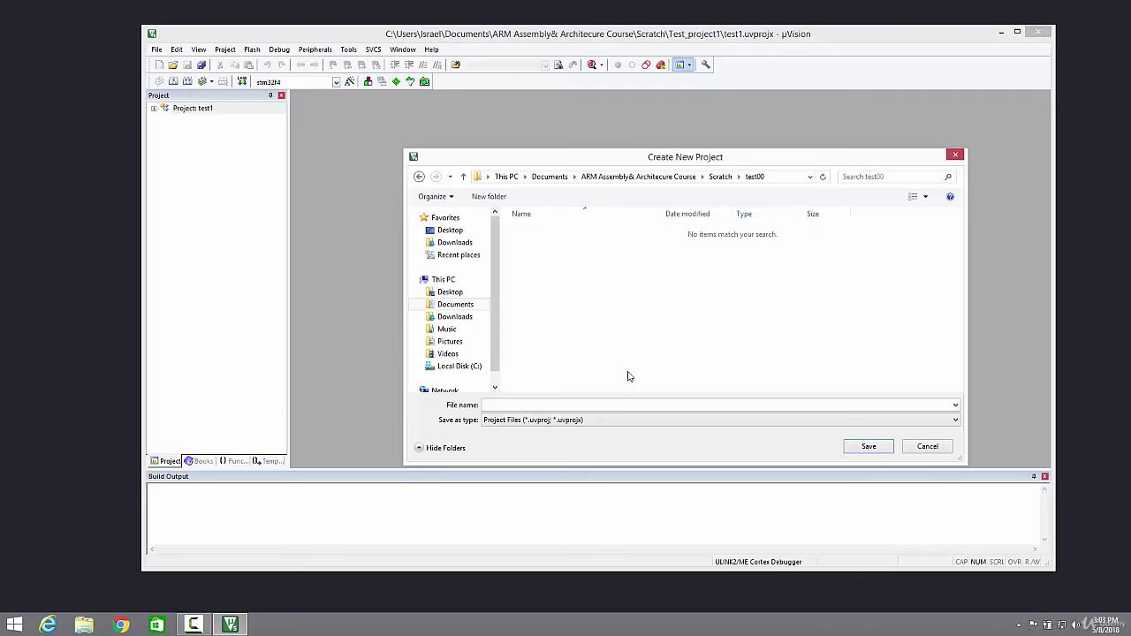
click(618, 403)
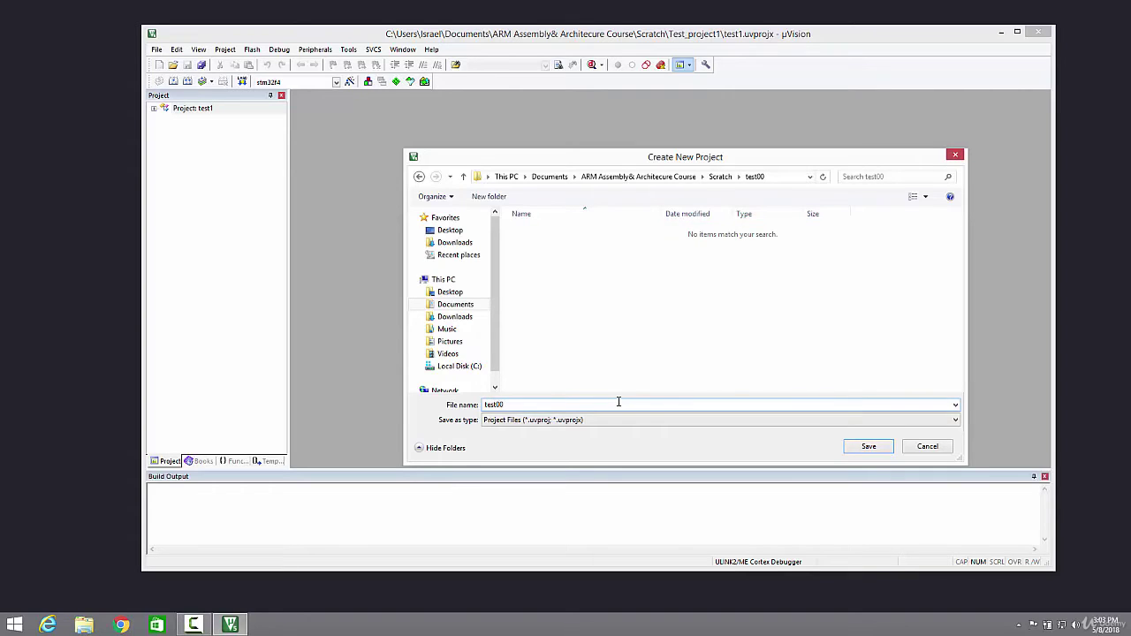
text(test00)
key(Return)
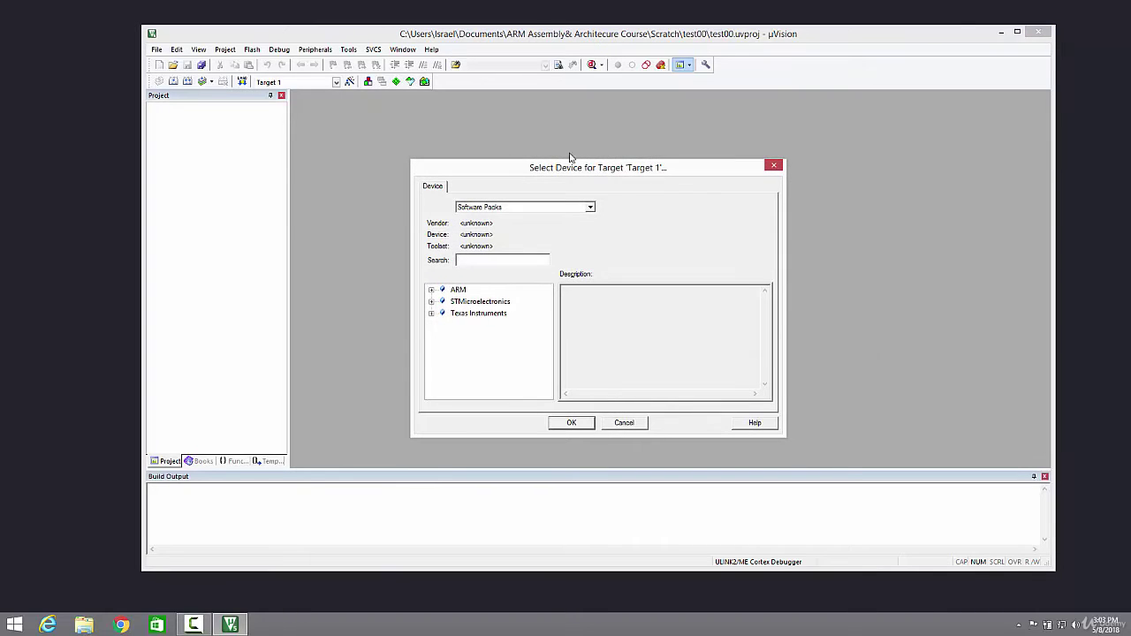
drag(577, 166, 588, 123)
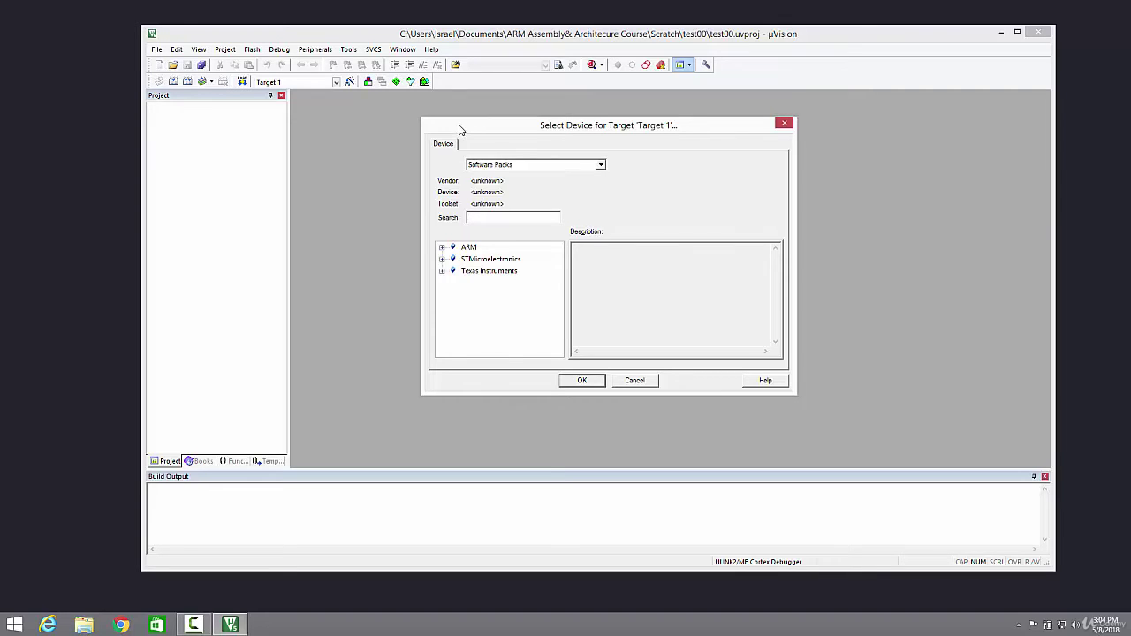
- Look through the Cortex processor families offered under the ARM vendor in the target device list
click(442, 248)
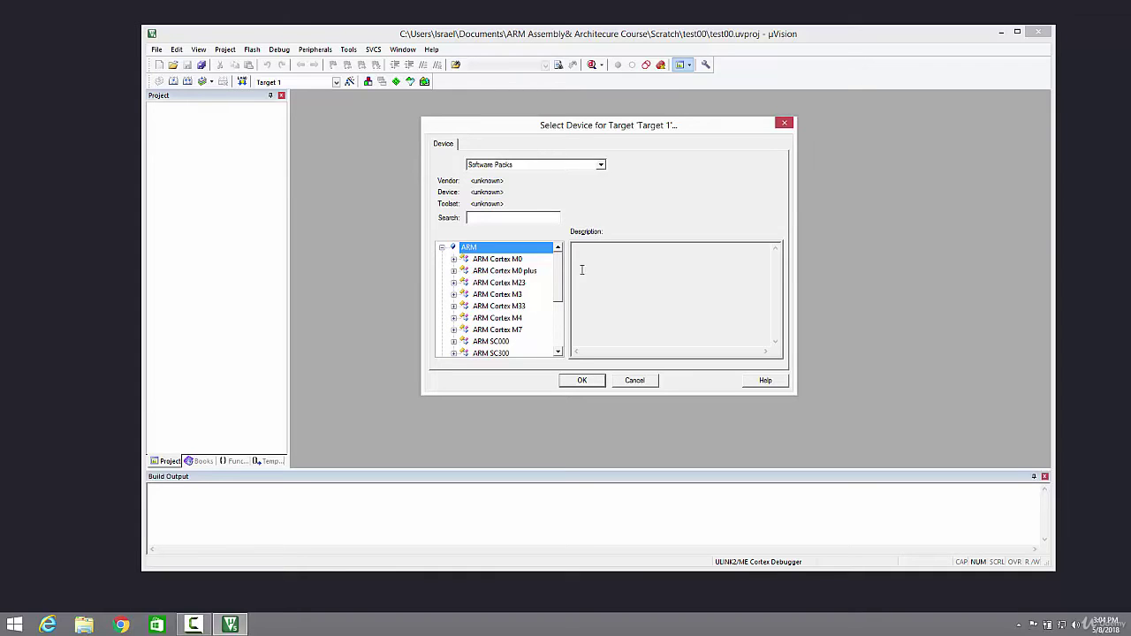
scroll(557, 254, down, 2)
scroll(557, 252, up, 2)
click(492, 262)
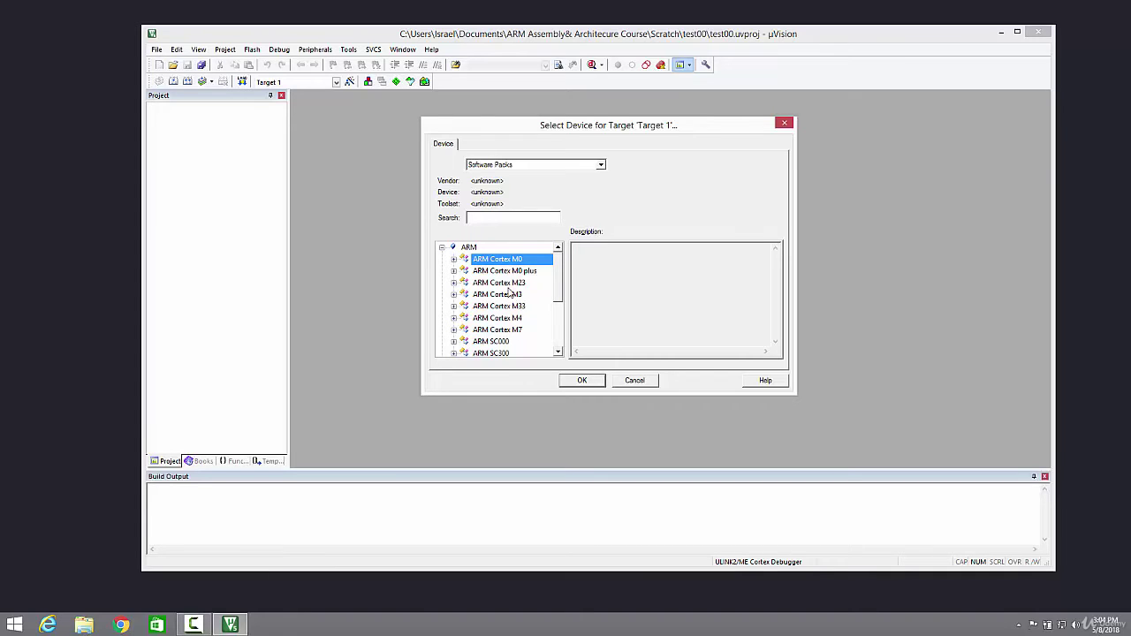
click(510, 286)
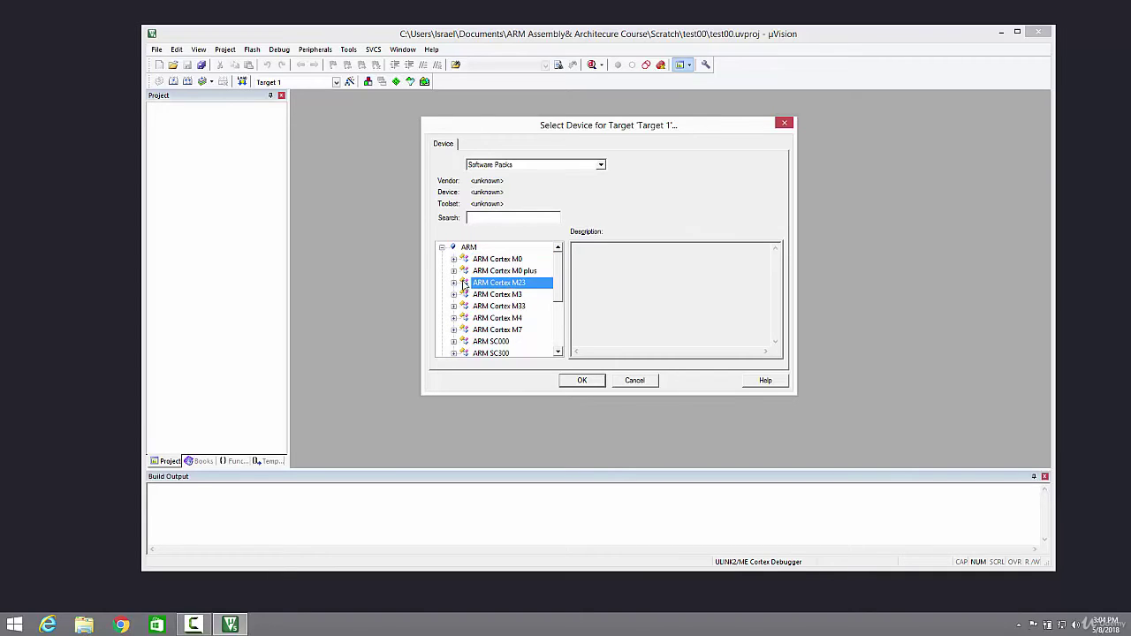
click(514, 333)
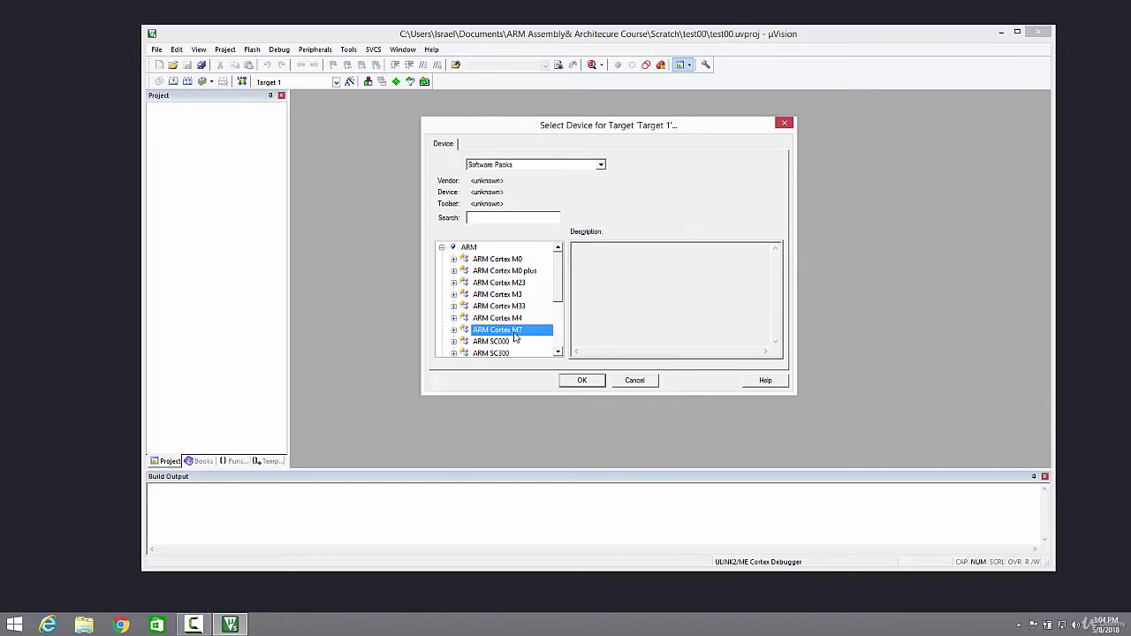
click(442, 248)
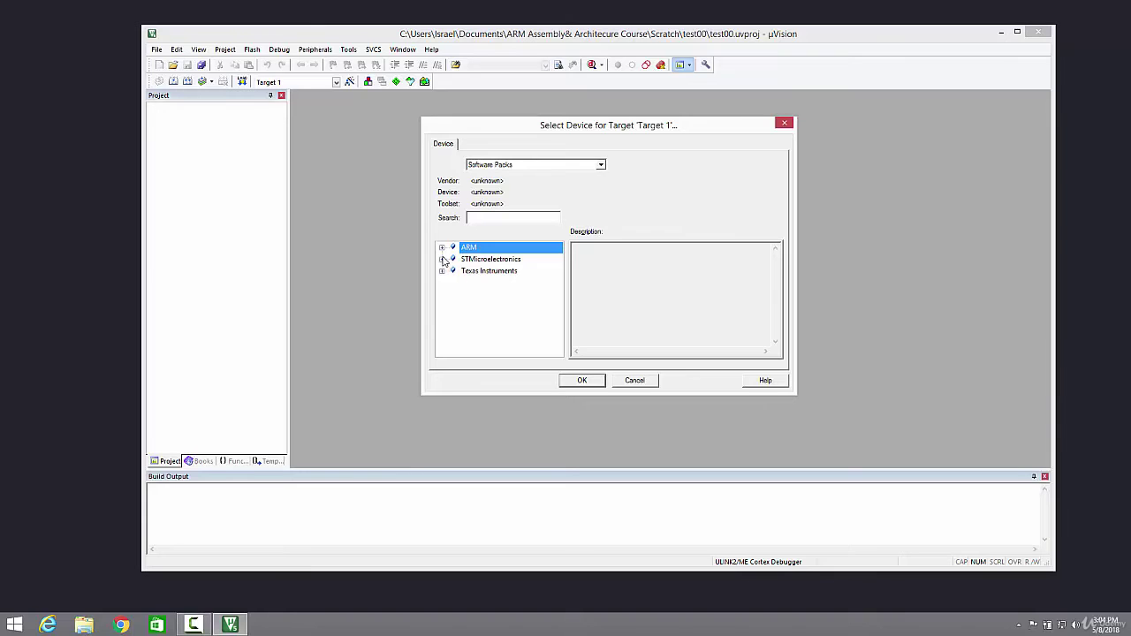
- Browse the STMicroelectronics STM32F4 Series and examine the device variants in the STM32F411 group
click(442, 259)
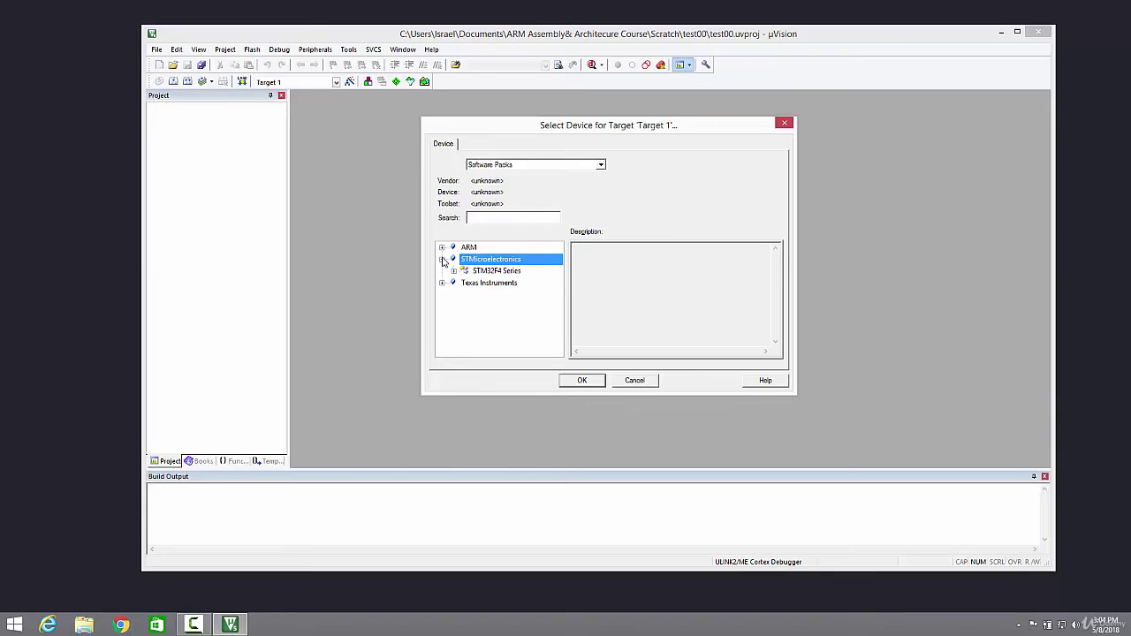
click(454, 271)
scroll(530, 313, down, 1)
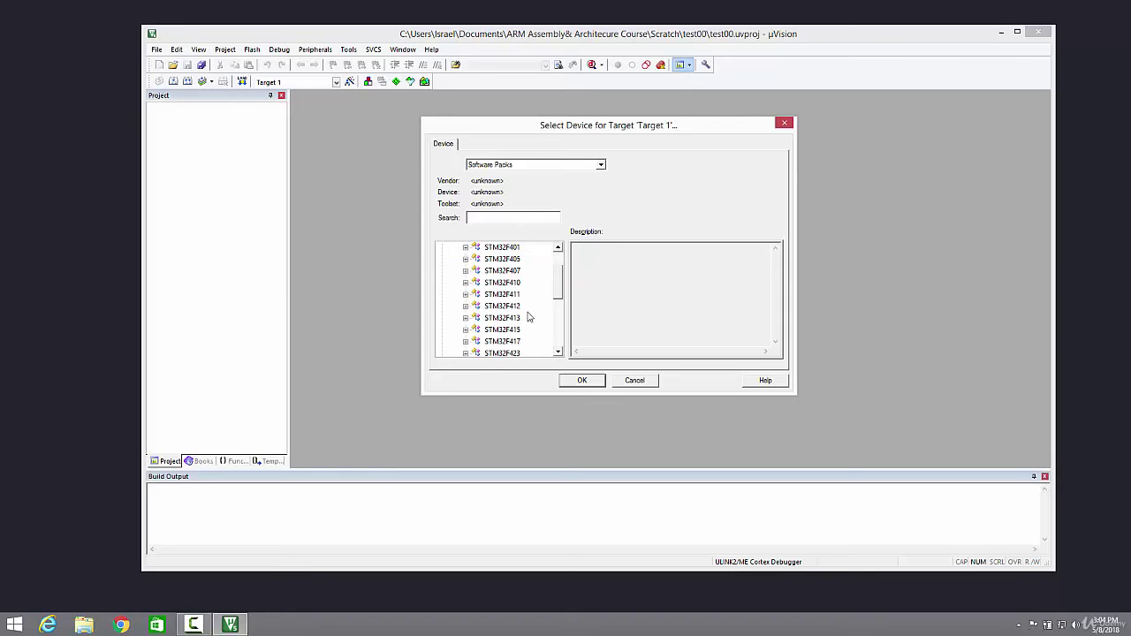
click(506, 297)
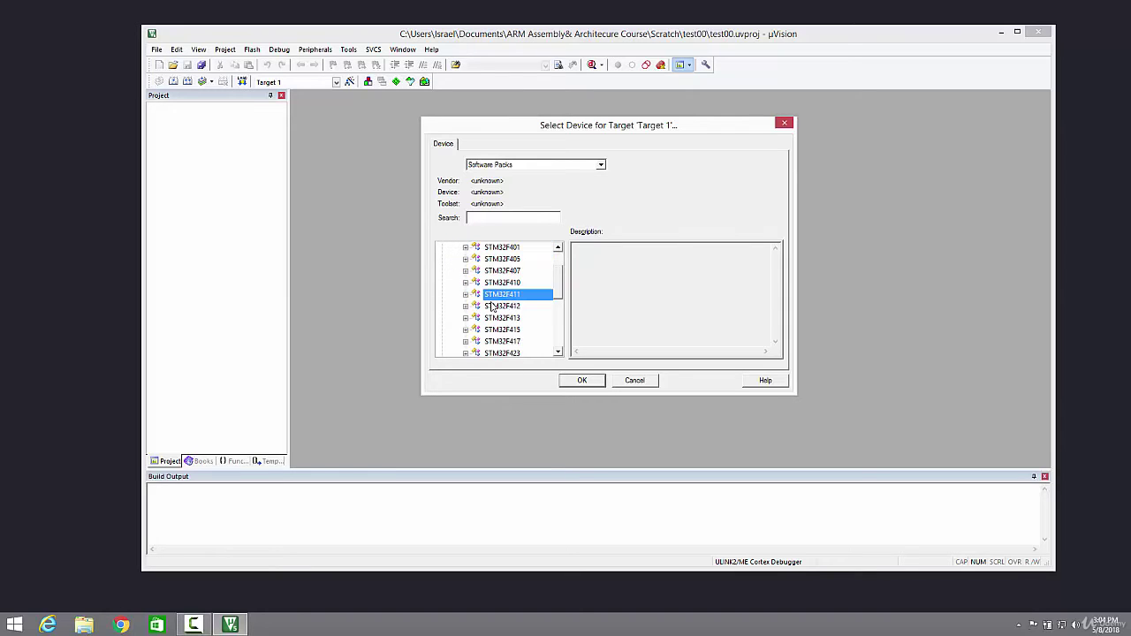
click(465, 294)
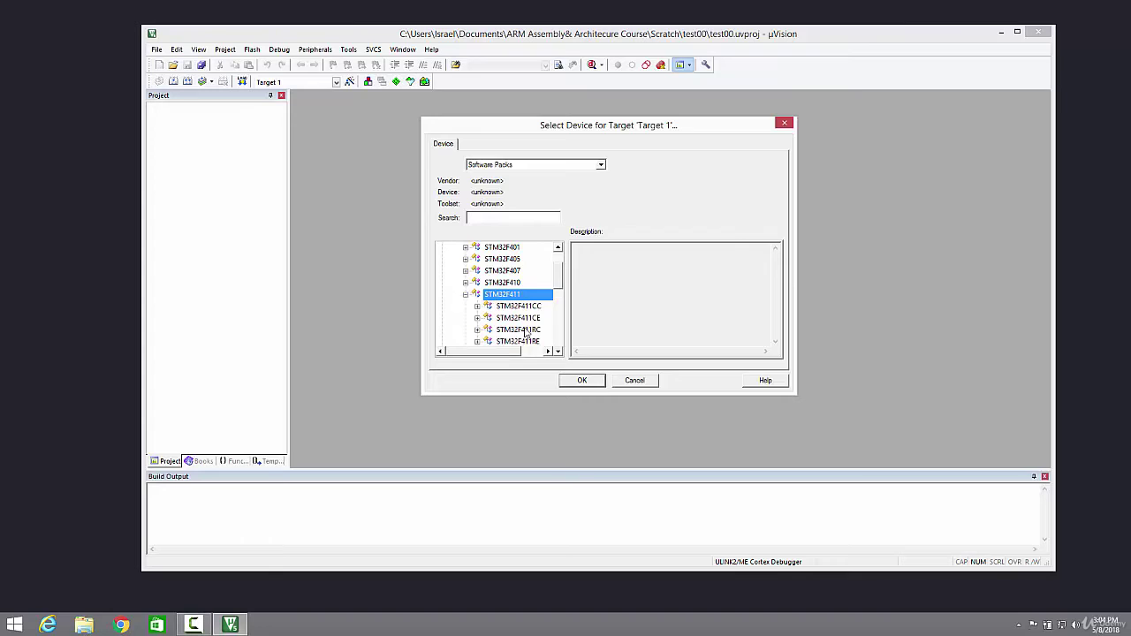
click(533, 320)
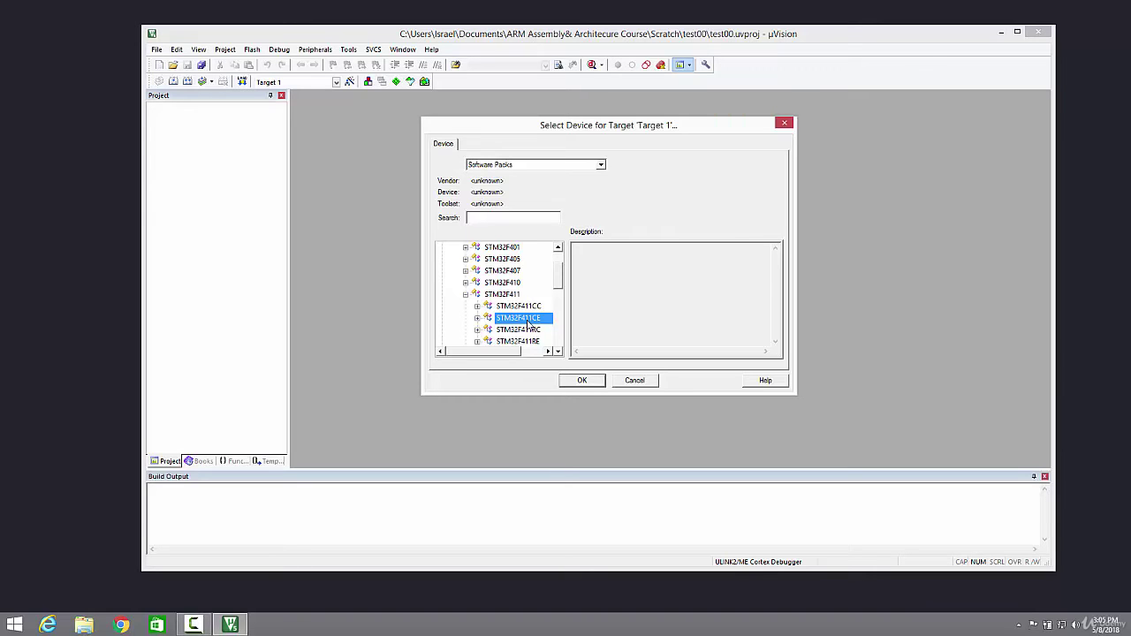
scroll(561, 287, down, 1)
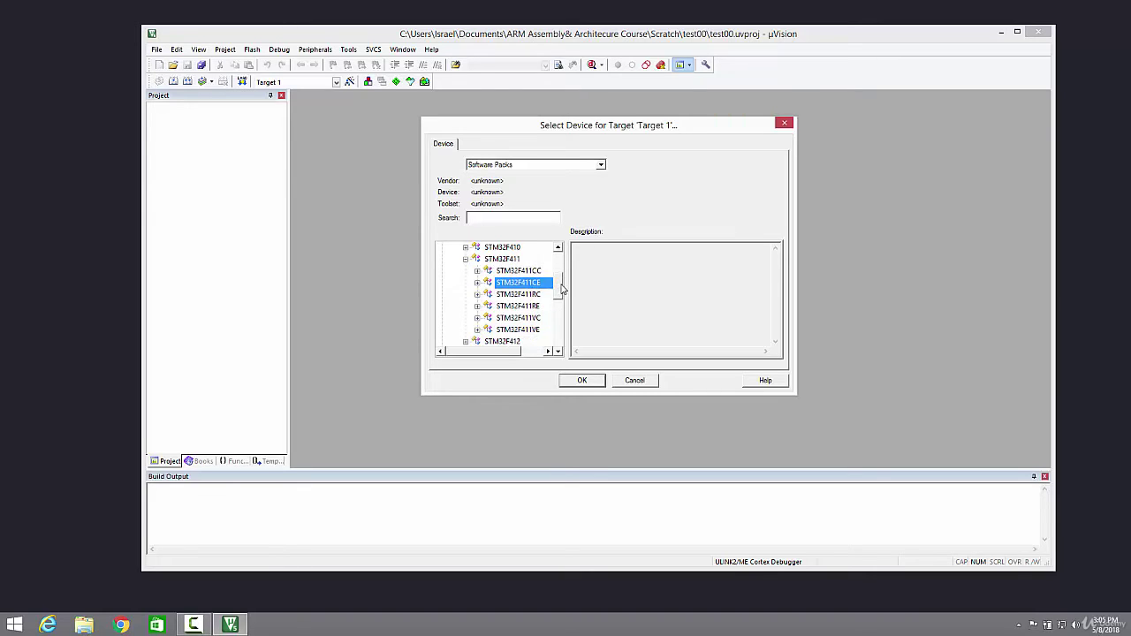
drag(562, 290, 560, 295)
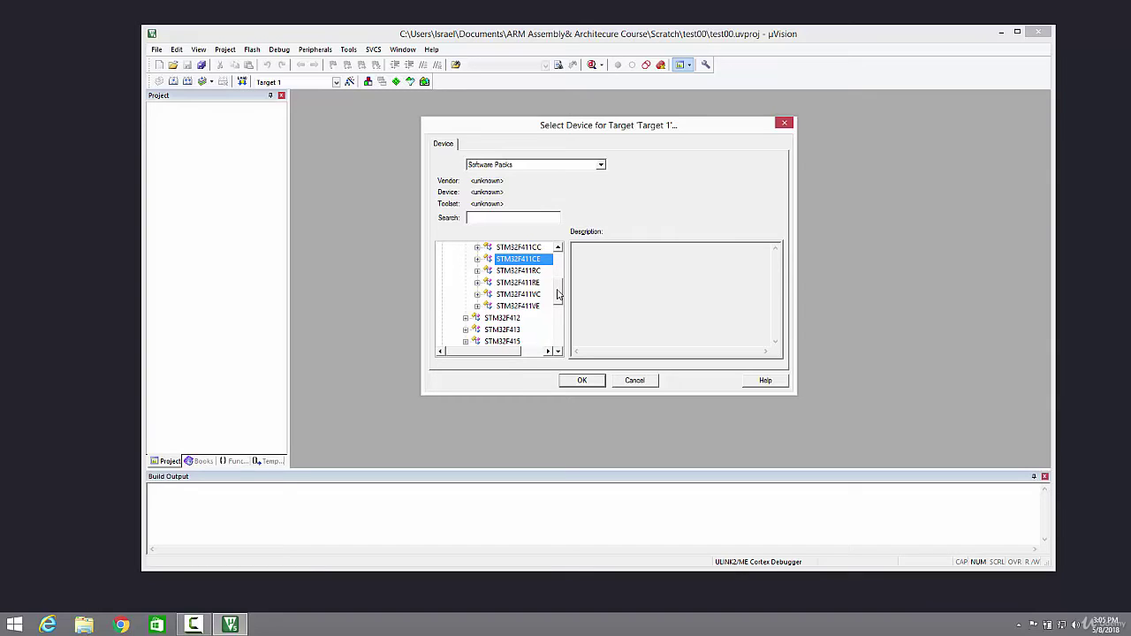
scroll(558, 294, up, 1)
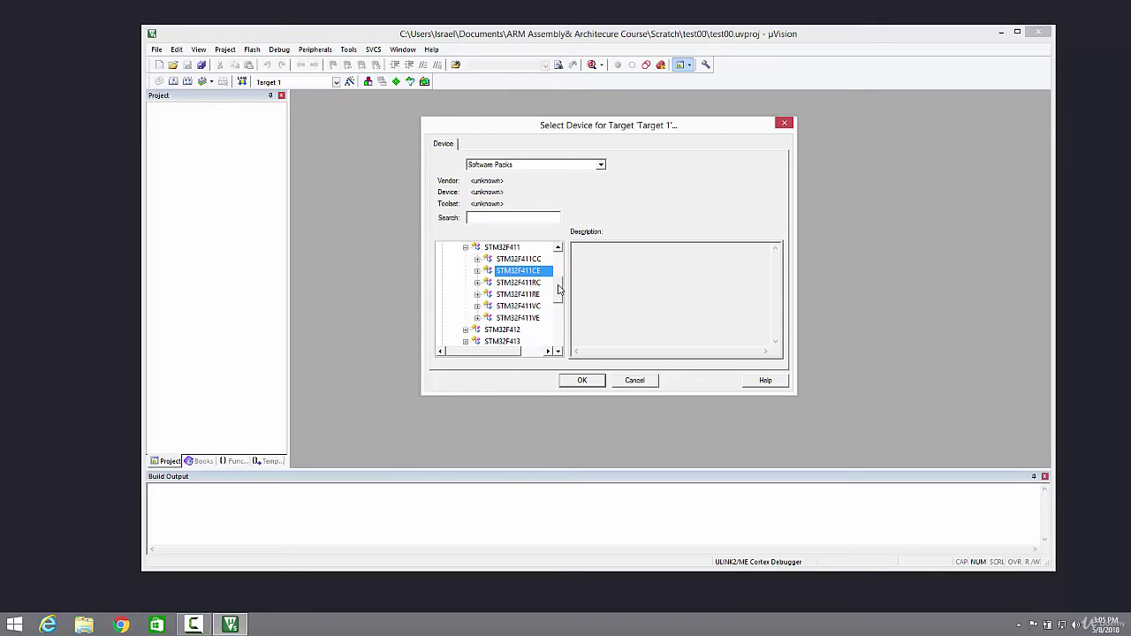
scroll(558, 292, up, 1)
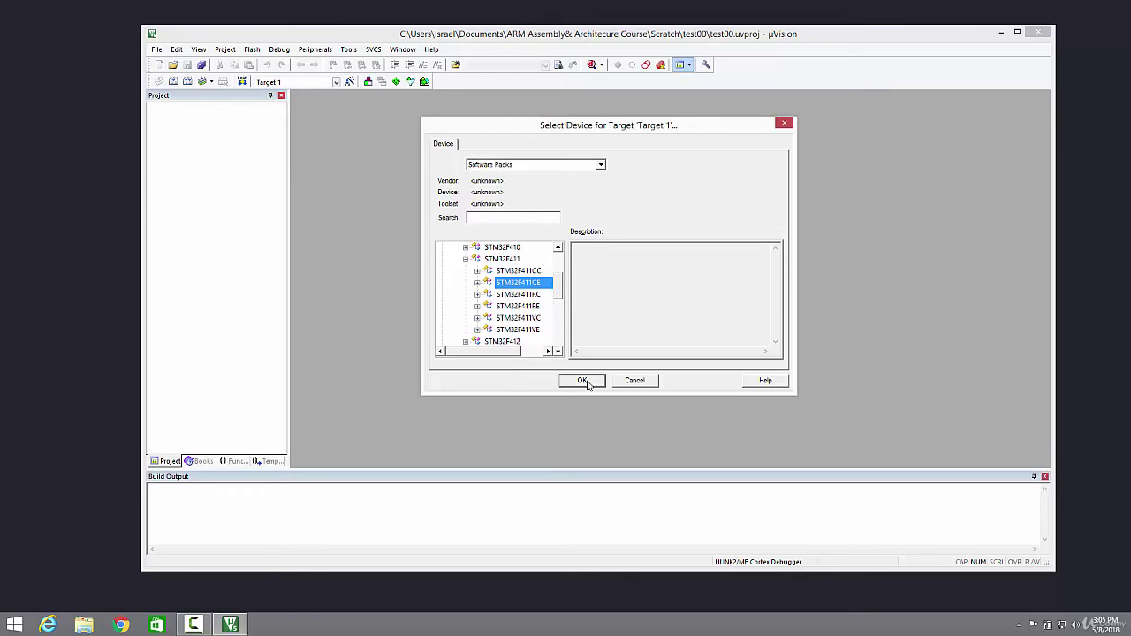
scroll(560, 283, down, 1)
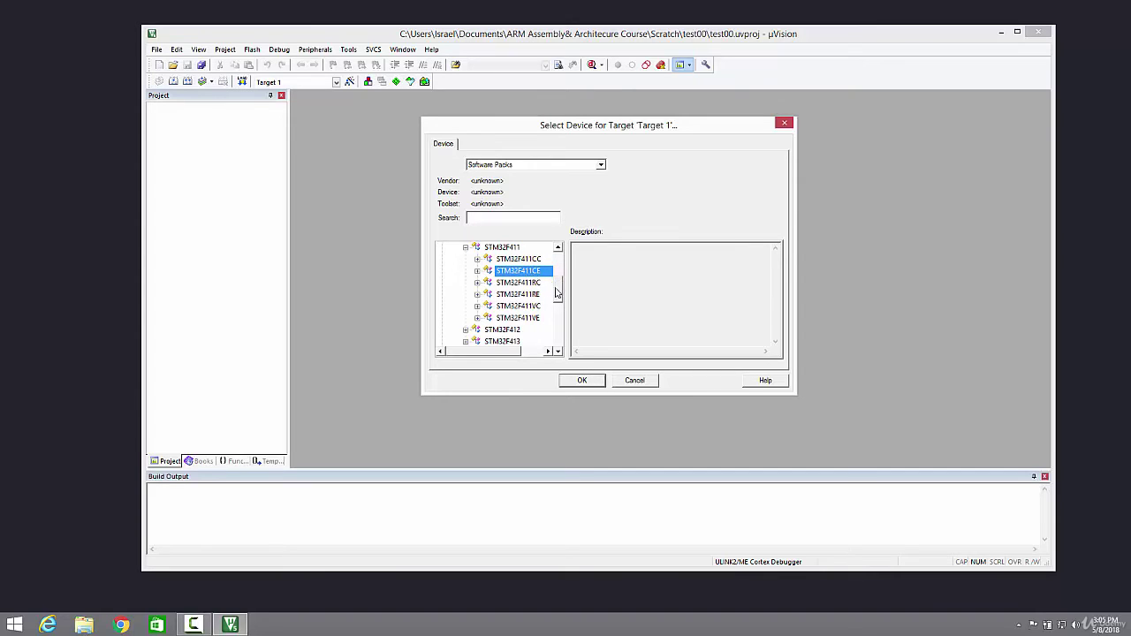
- Browse the Texas Instruments Tiva C TM4C123x Series and view the description of the TM4C1230H6PM device
drag(561, 293, 560, 344)
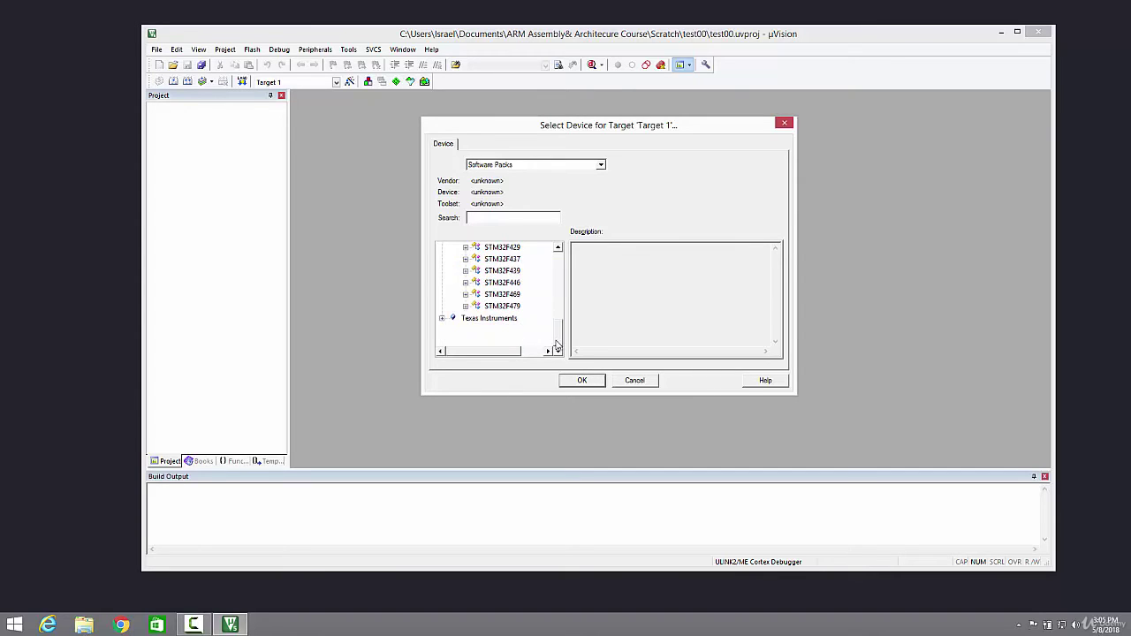
click(442, 320)
click(441, 318)
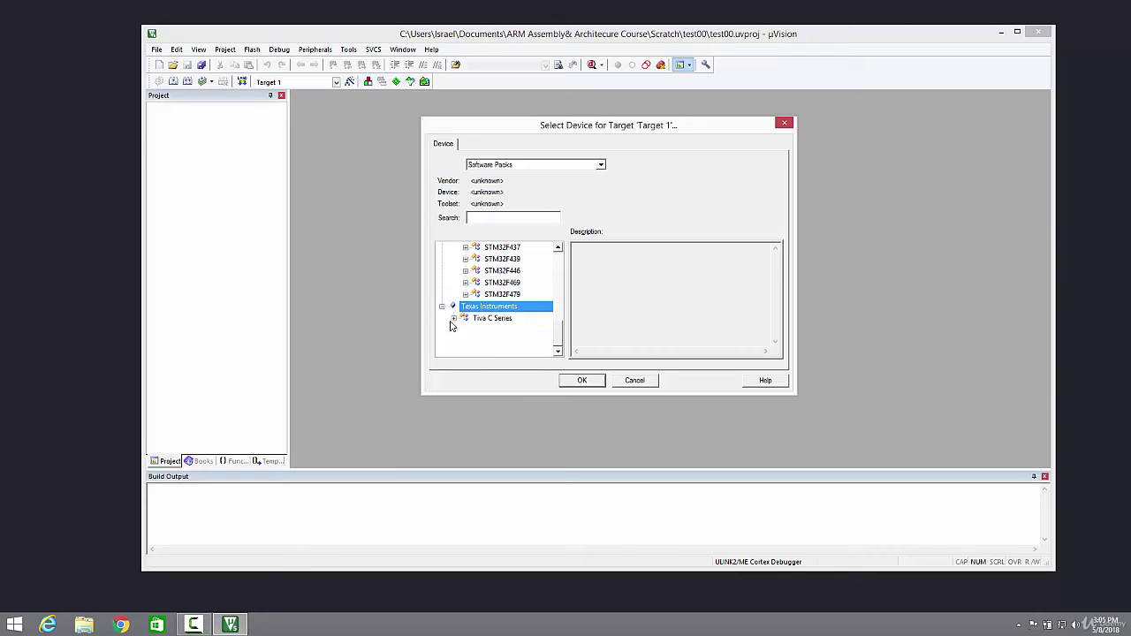
double_click(451, 320)
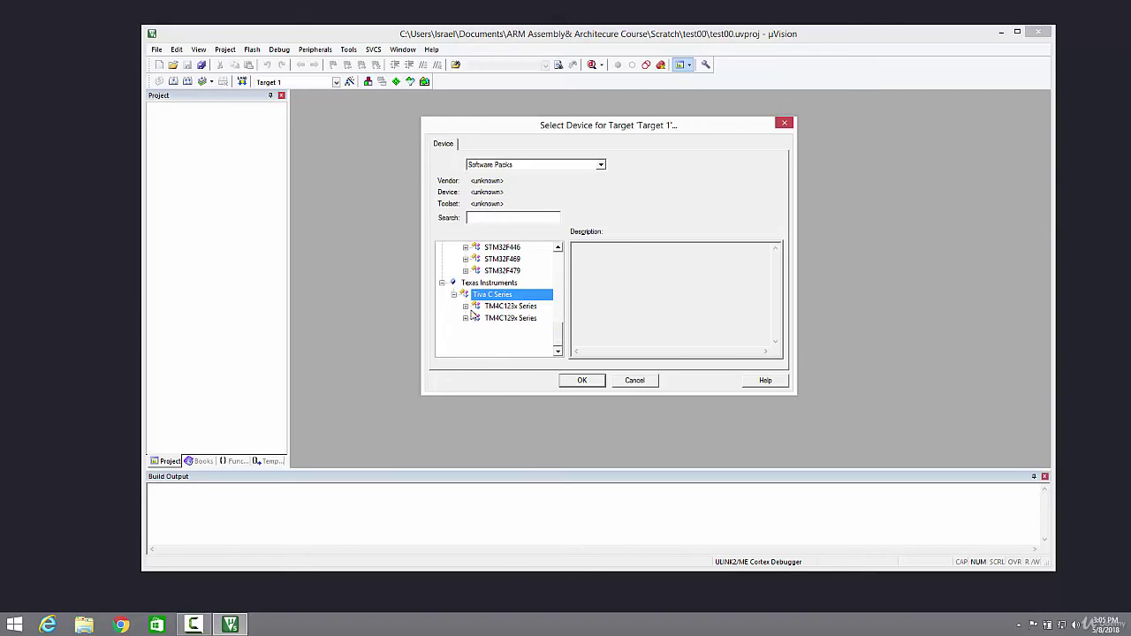
double_click(468, 307)
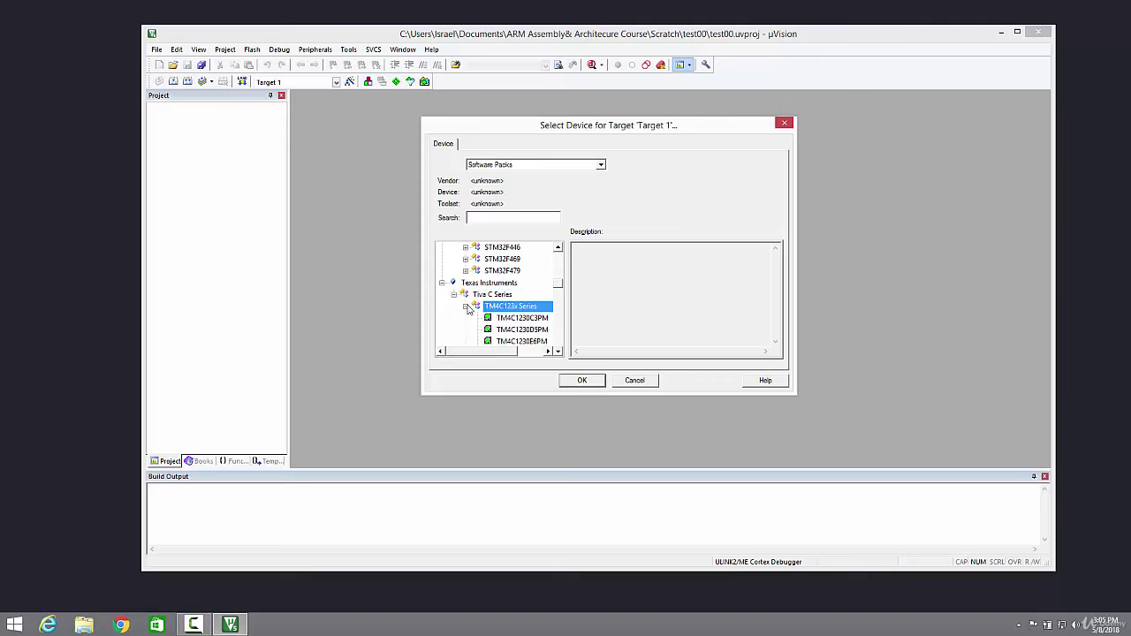
scroll(468, 306, down, 2)
click(538, 284)
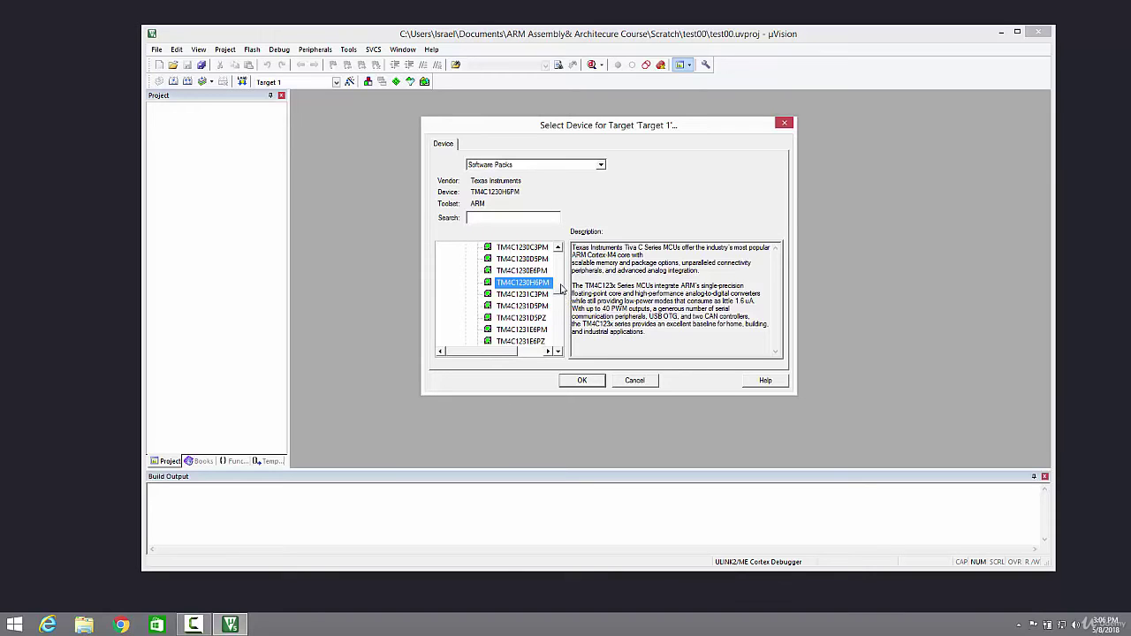
- Choose STM32F411RETx from the STM32F411RE group as the project's target device and accept it
mouse_move(560, 287)
mouse_down()
mouse_move(558, 253)
mouse_move(558, 271)
mouse_up()
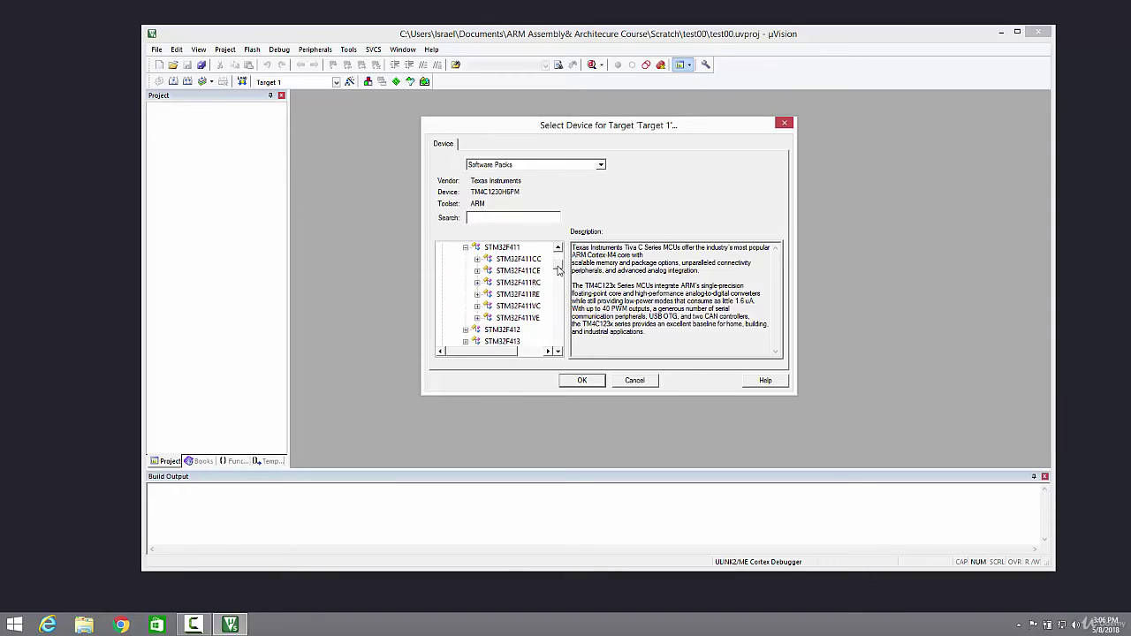
click(478, 271)
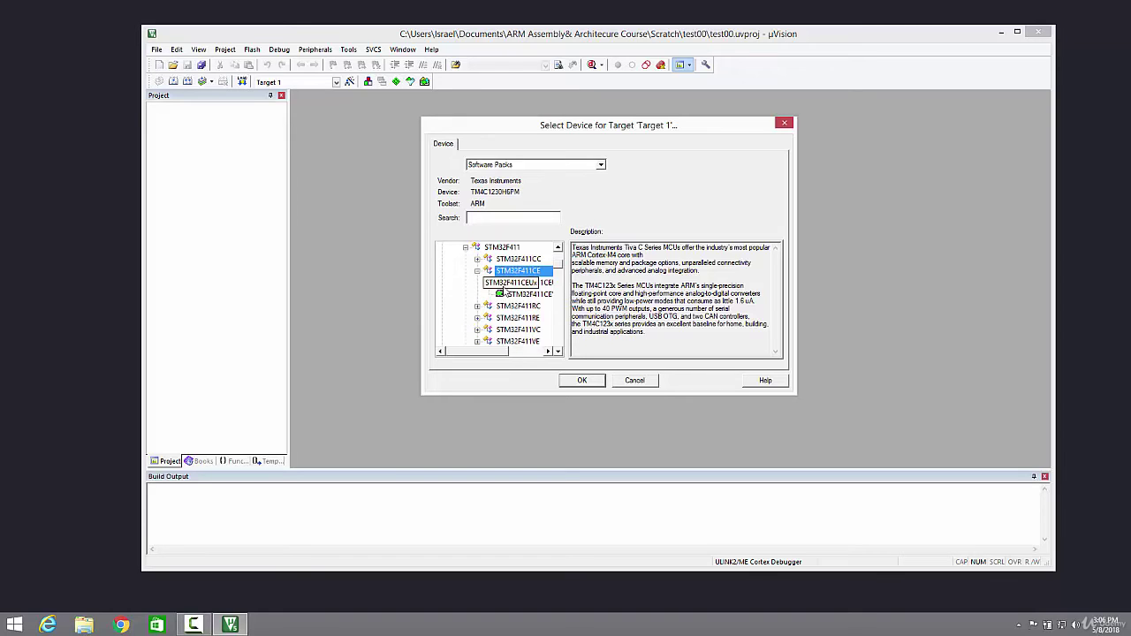
drag(473, 354, 493, 354)
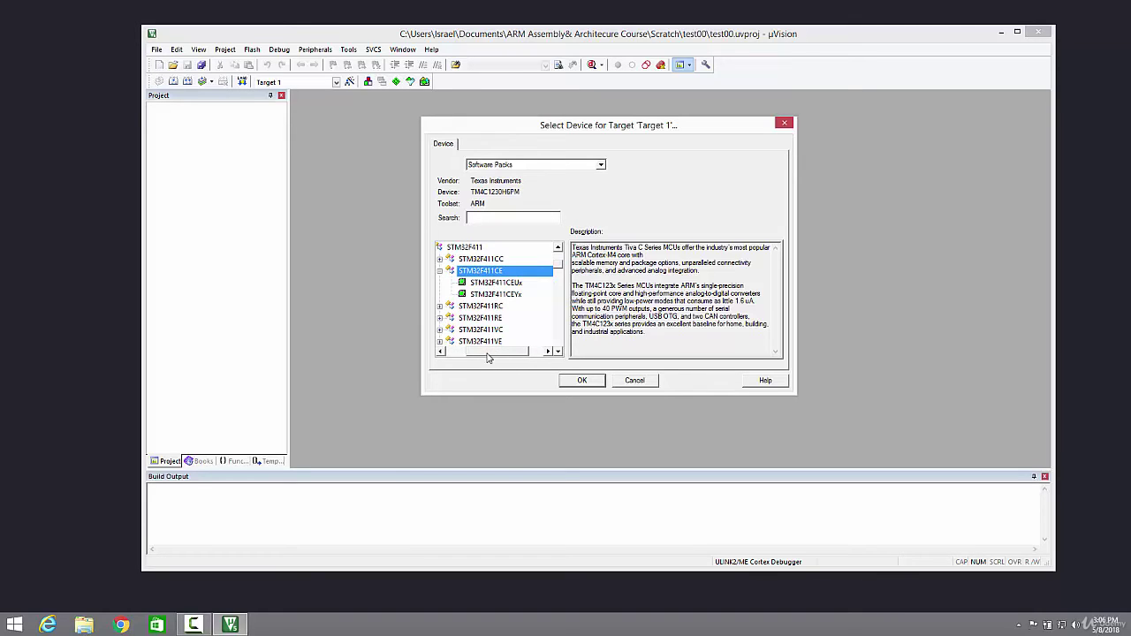
click(440, 318)
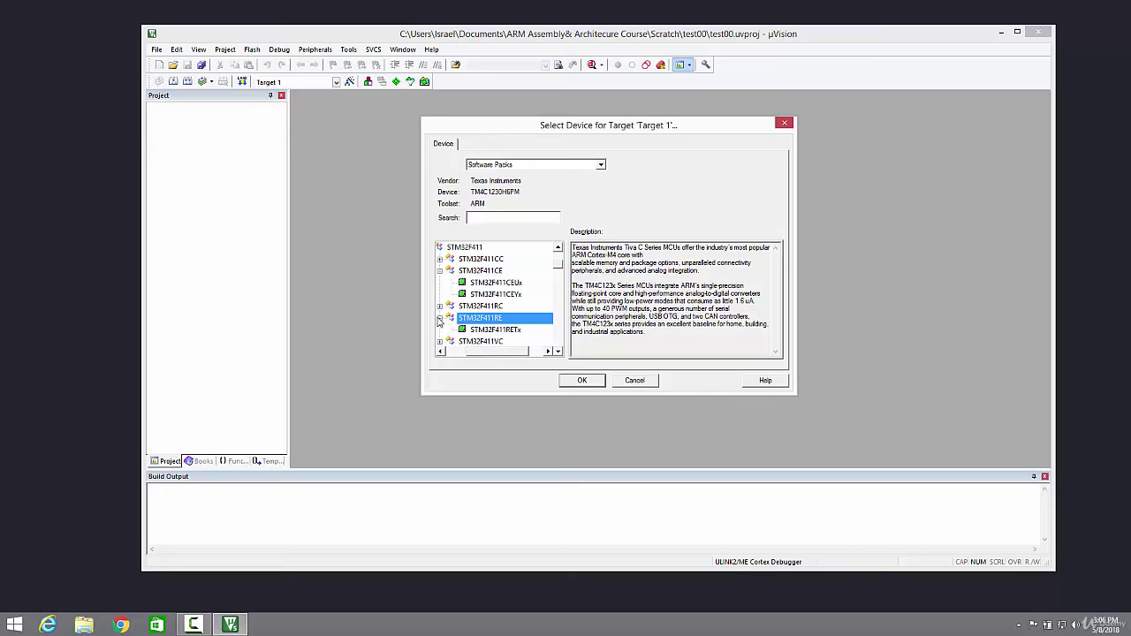
click(496, 329)
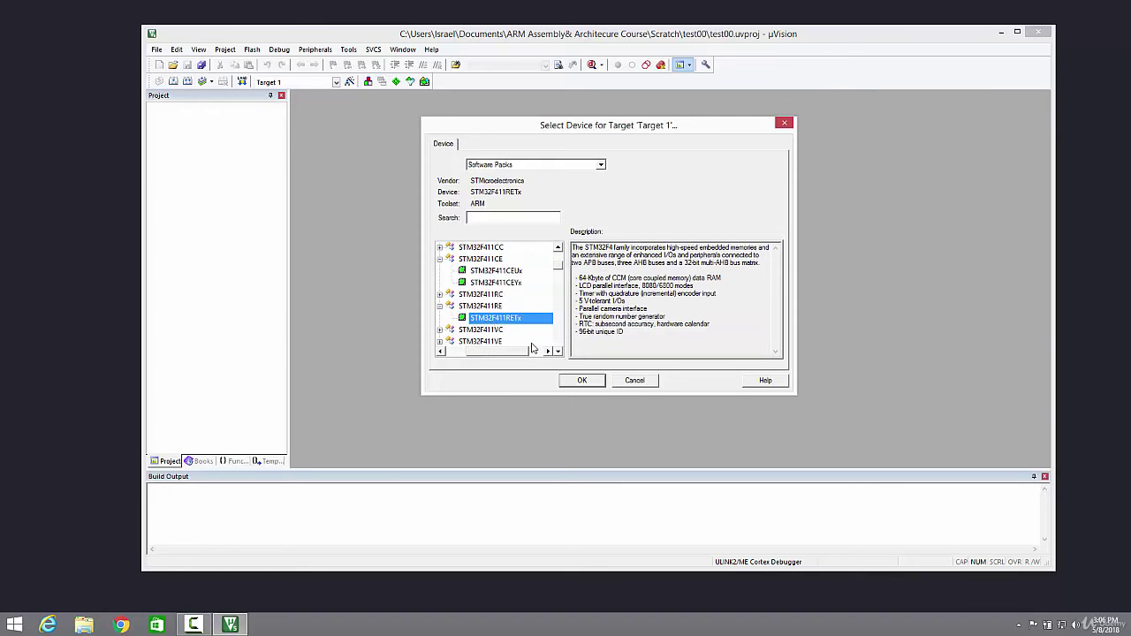
click(567, 382)
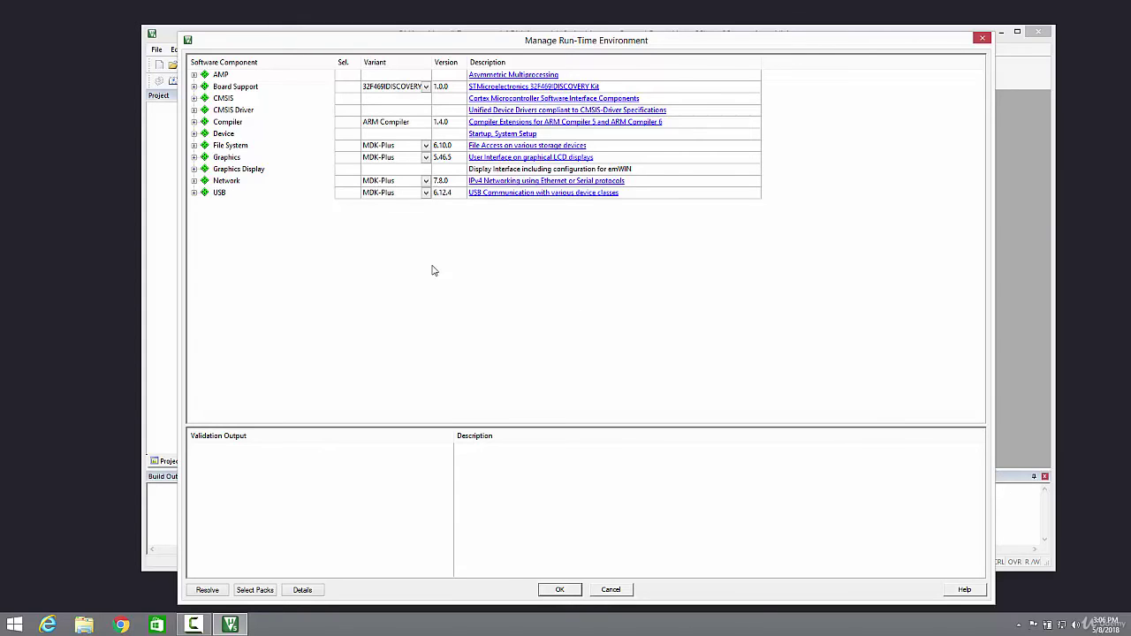
- Include the CMSIS CORE and Device Startup components in the project's run-time environment and accept the selection
click(194, 99)
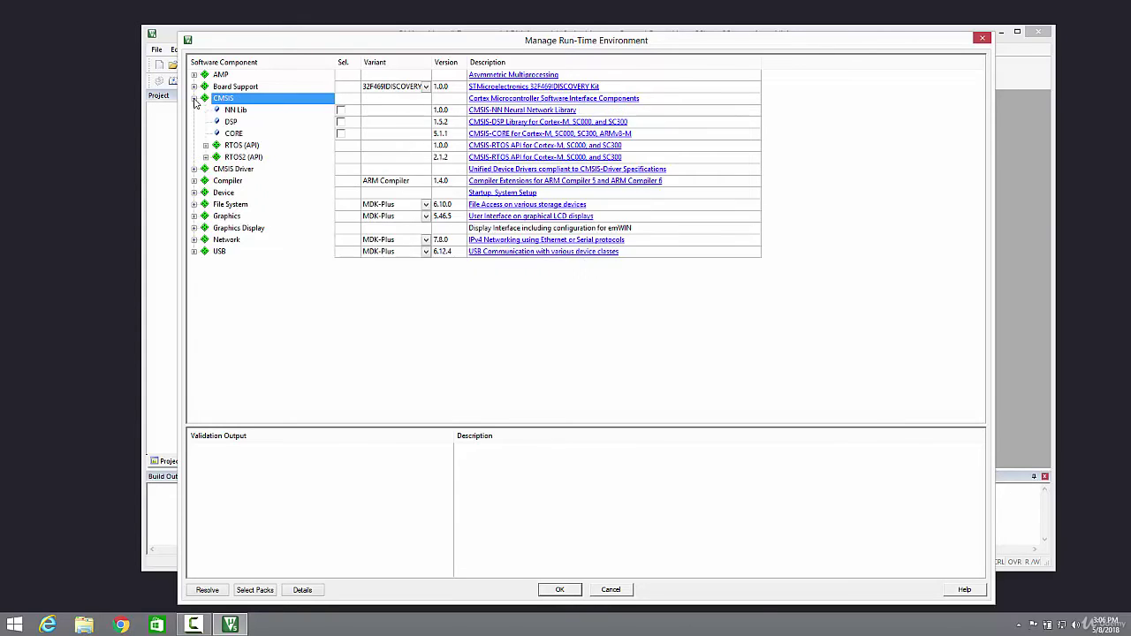
click(342, 134)
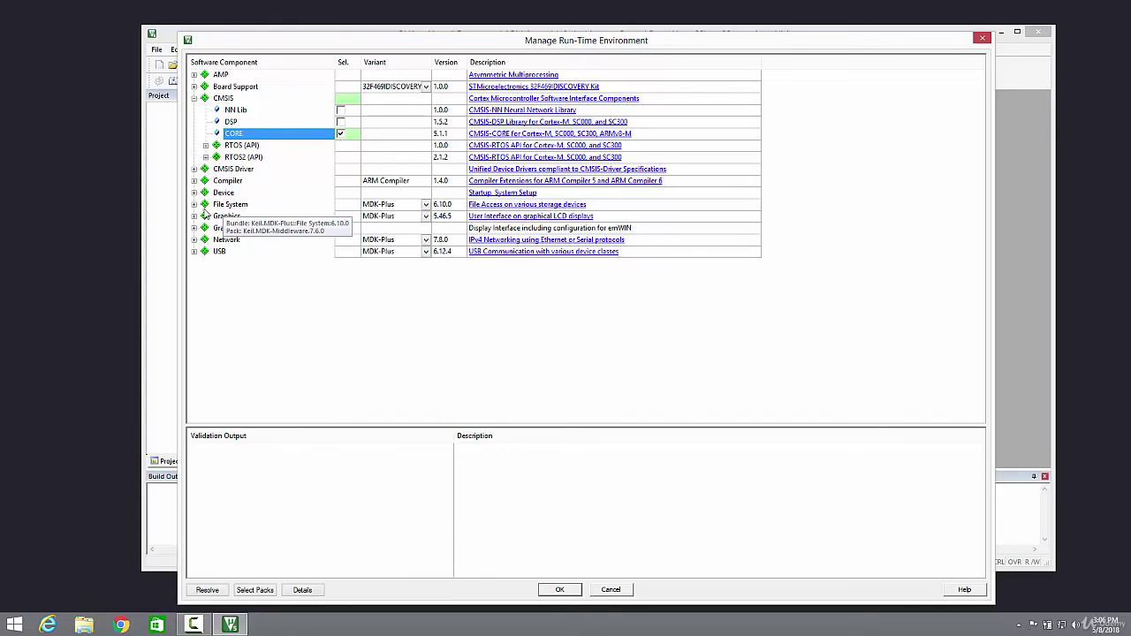
click(195, 192)
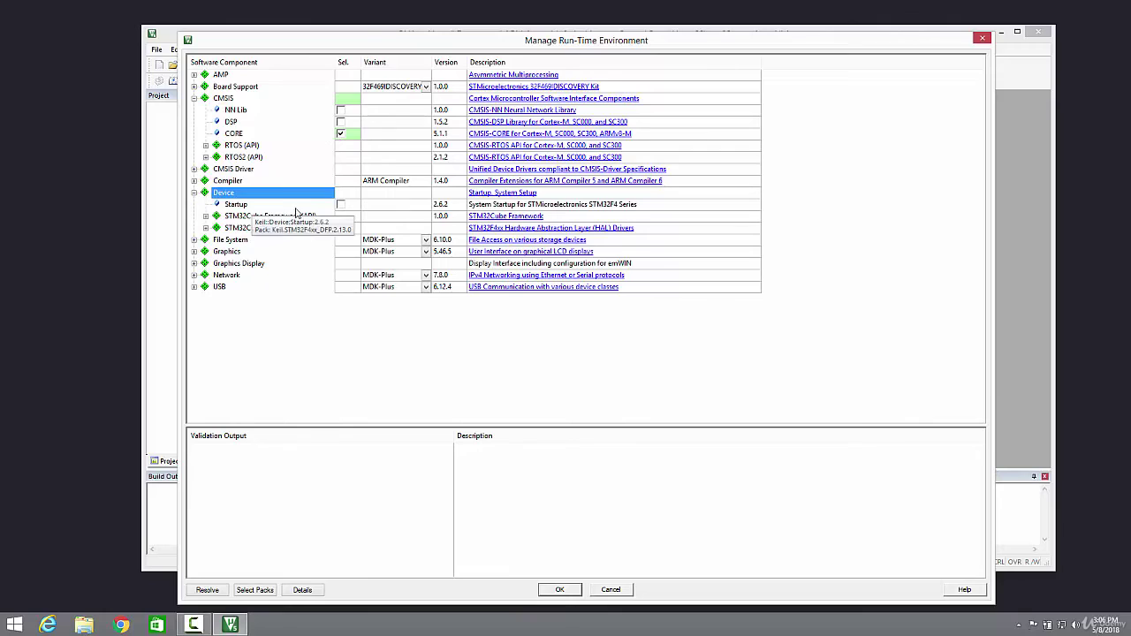
click(341, 207)
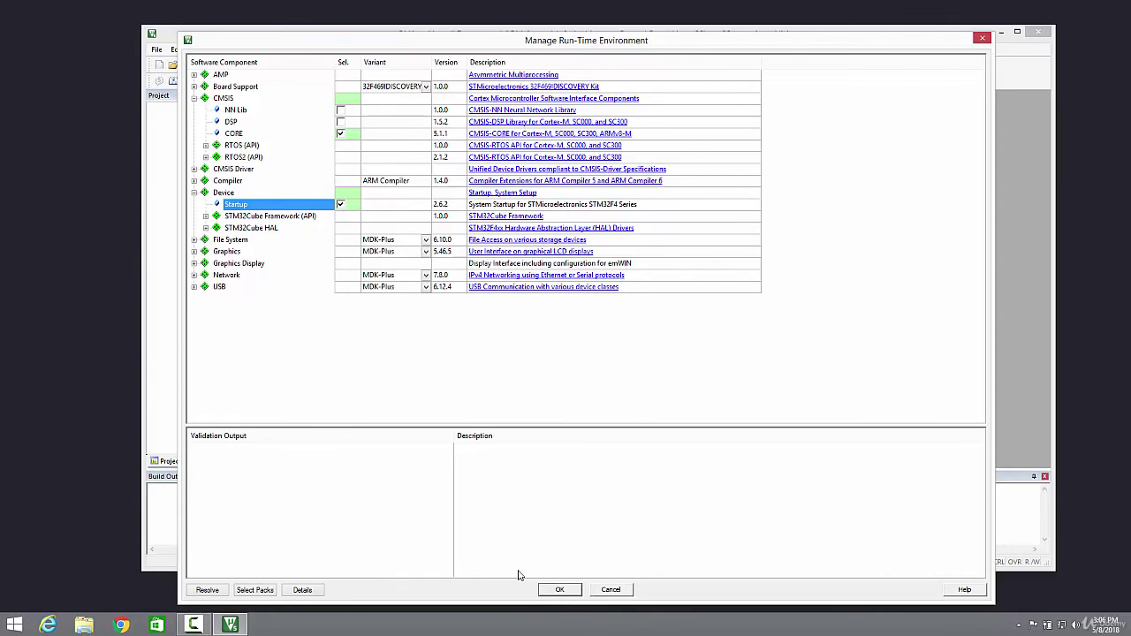
click(548, 590)
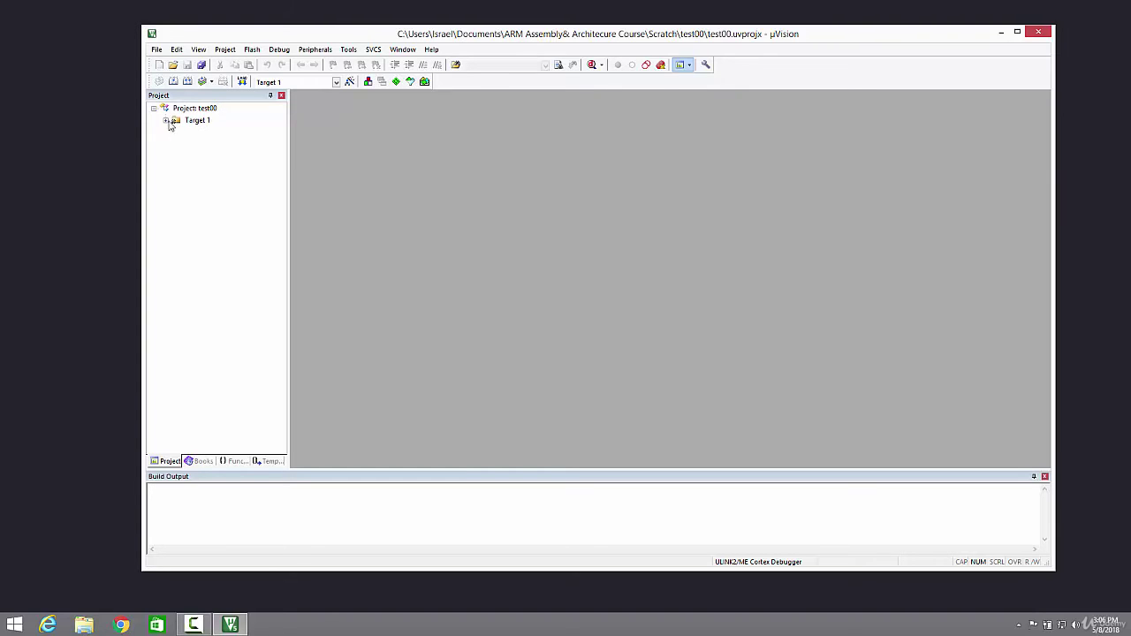
- Expand Target 1 in the project tree and rename it stm32f4
click(166, 123)
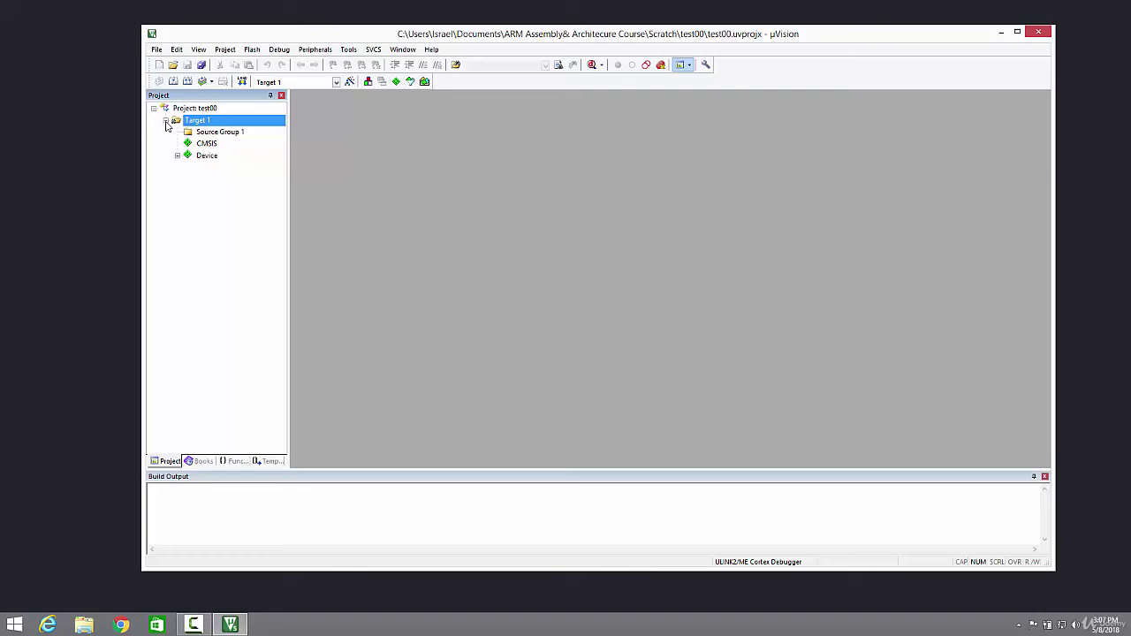
click(230, 120)
text(stm32f4)
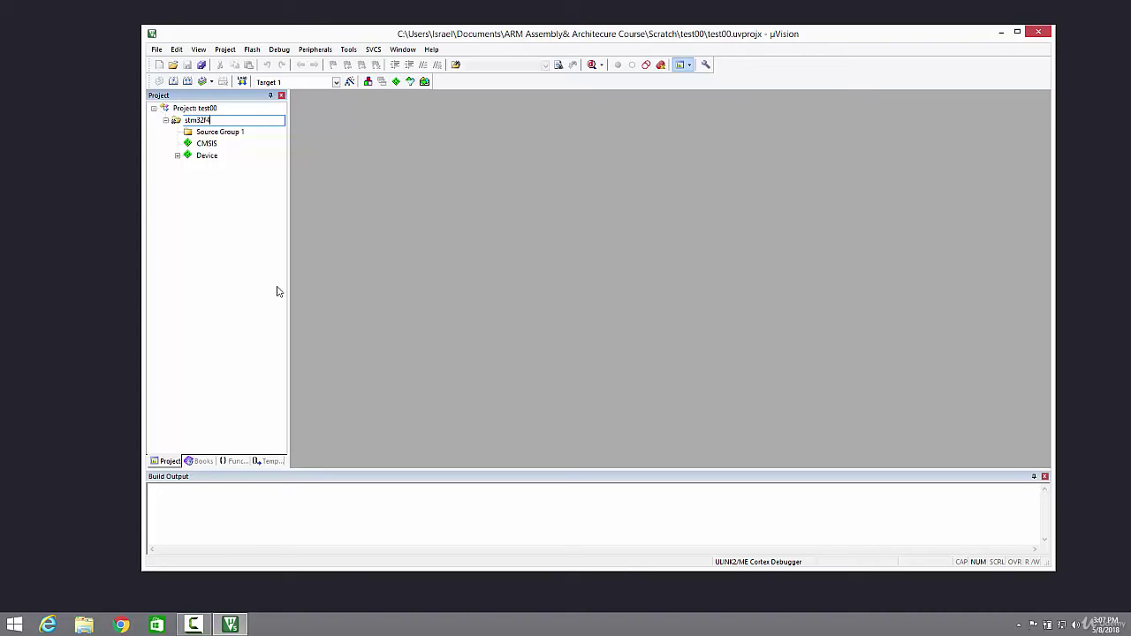
key(Return)
click(224, 120)
click(207, 122)
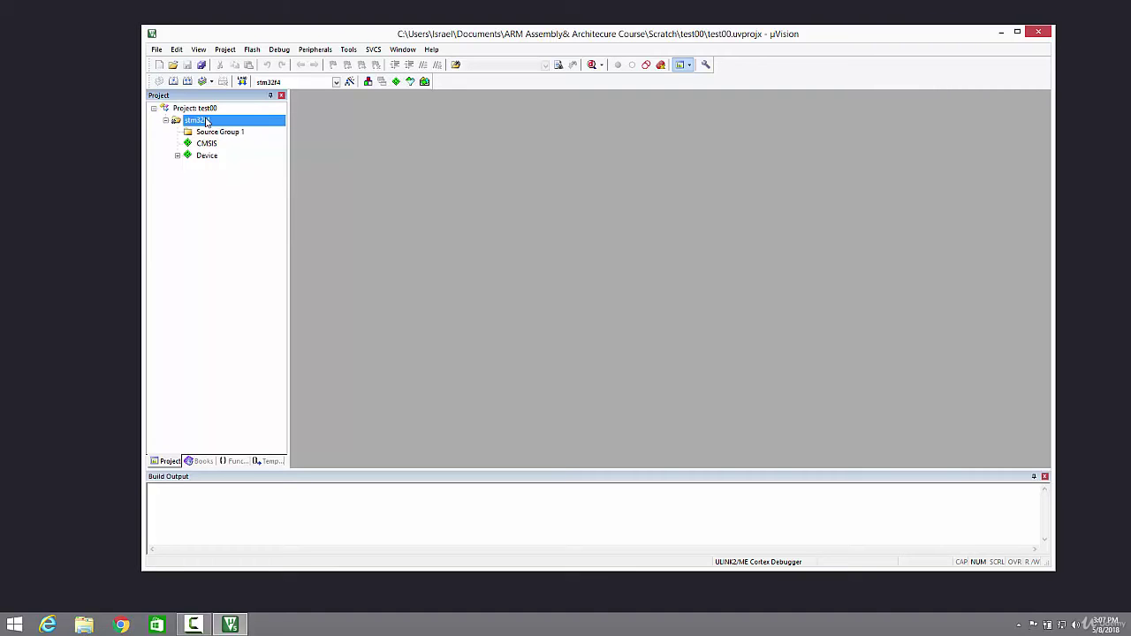
click(235, 183)
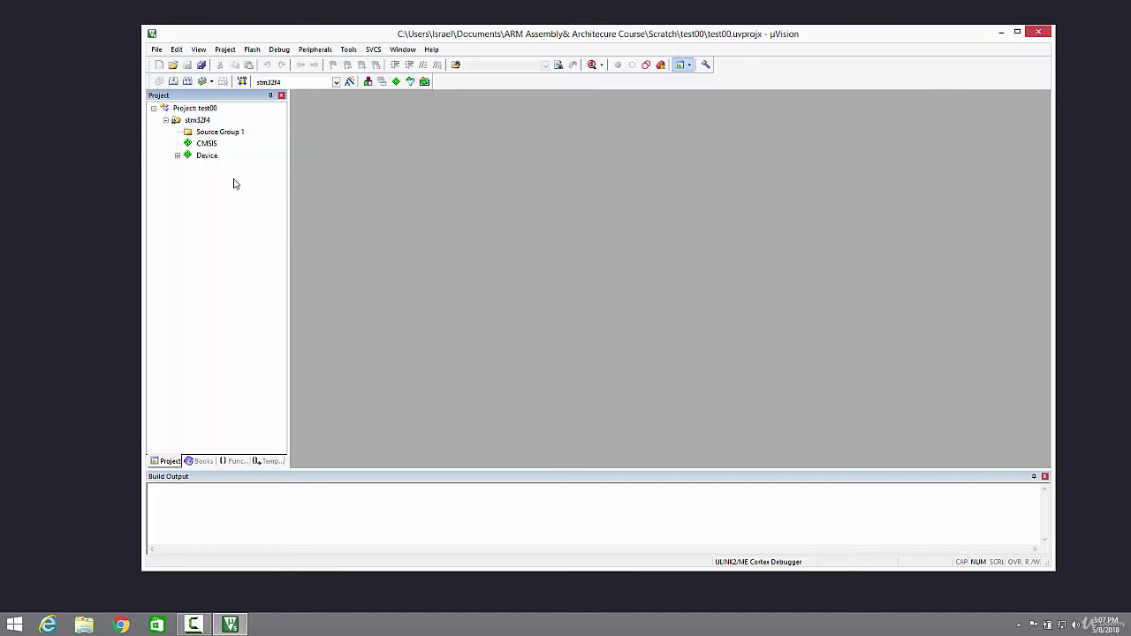
- Rename the project's Source Group 1 folder as Application
click(244, 135)
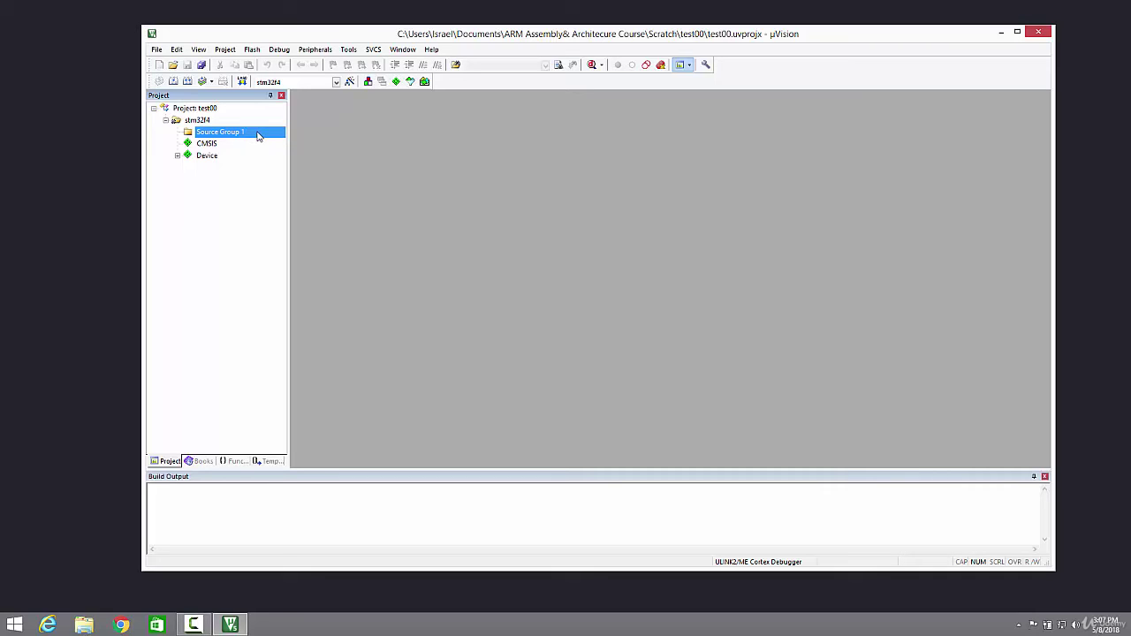
click(257, 134)
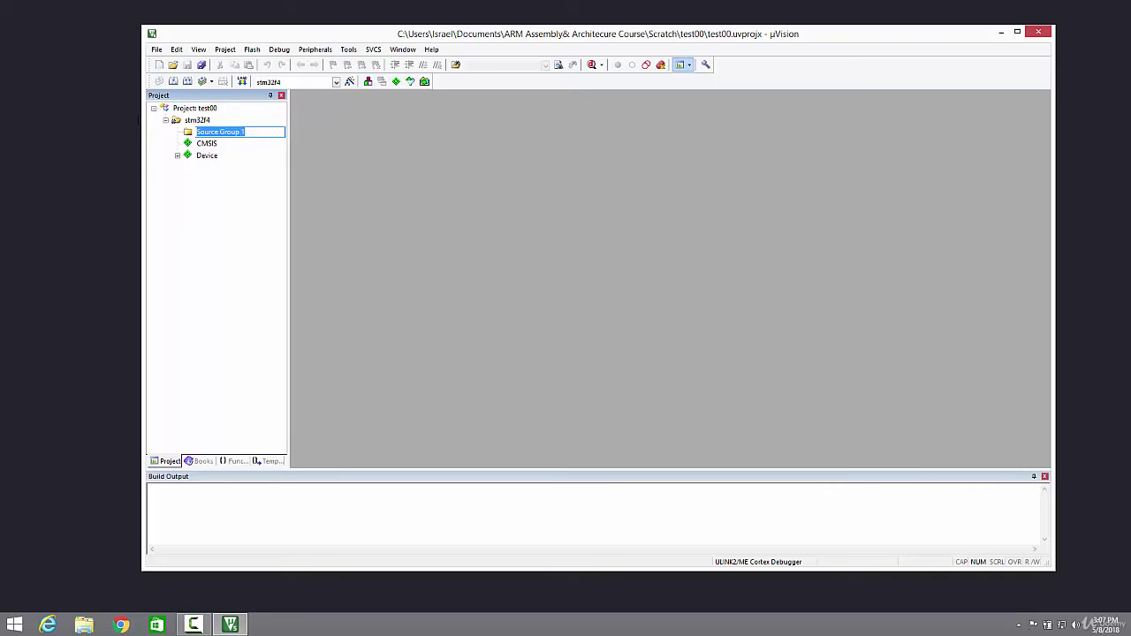
text(Application)
click(196, 264)
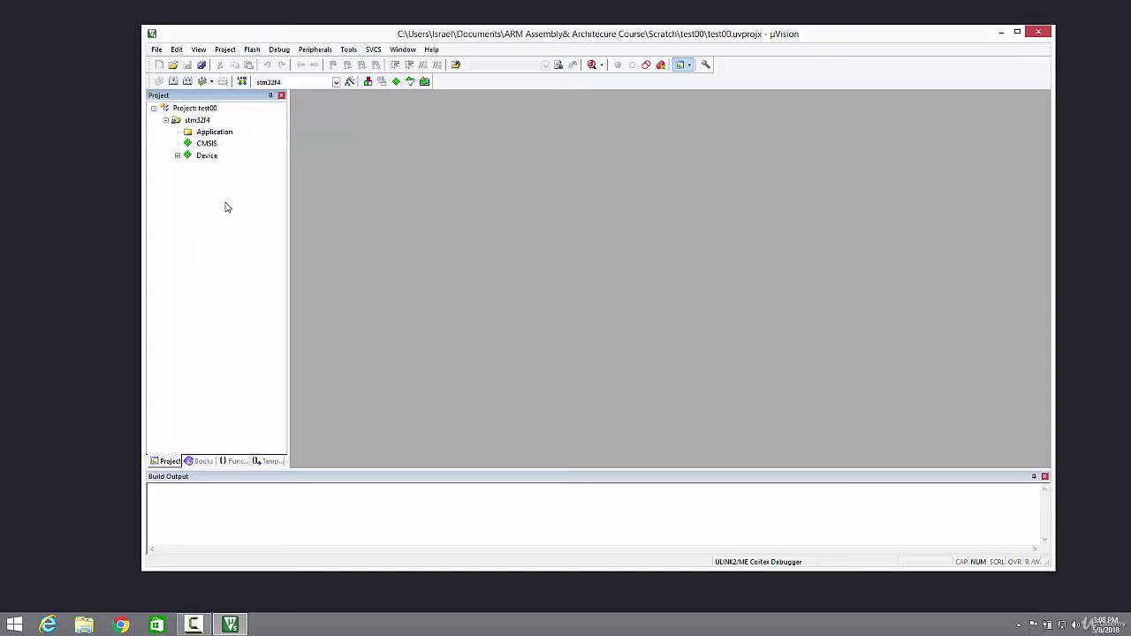
- Add a new C file named main to the Application group and place the cursor in the empty file
click(231, 135)
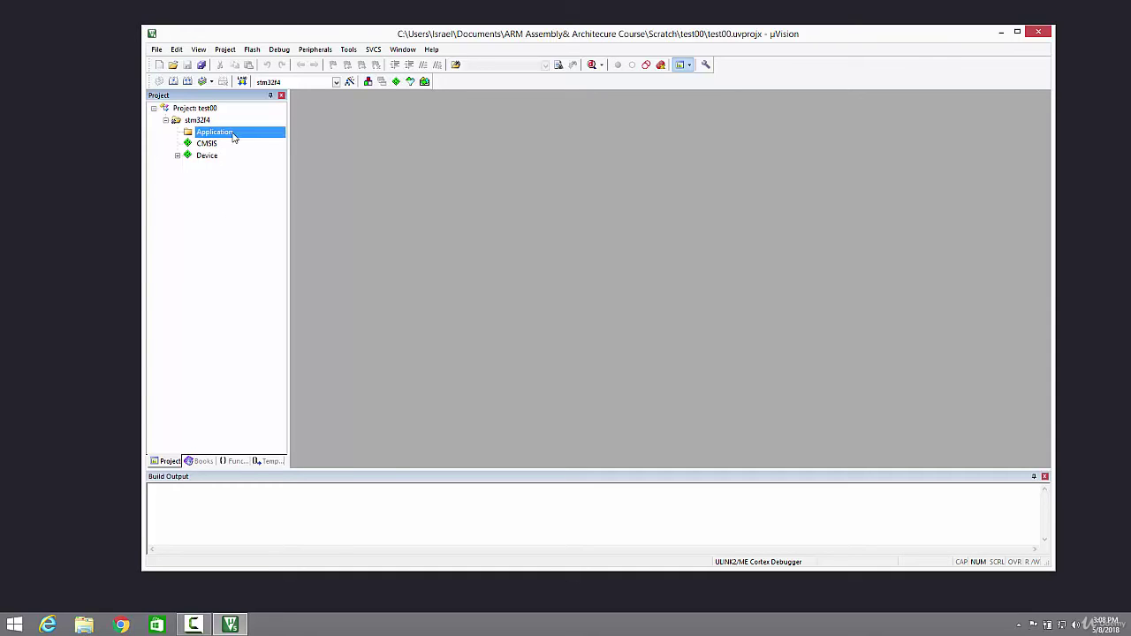
right_click(232, 136)
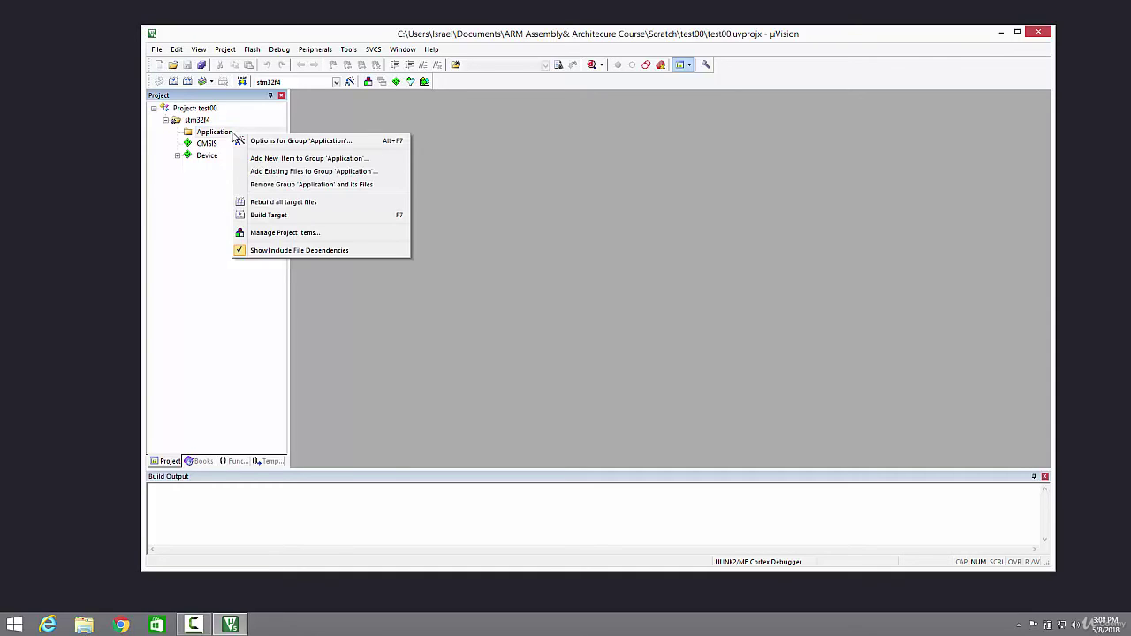
click(272, 159)
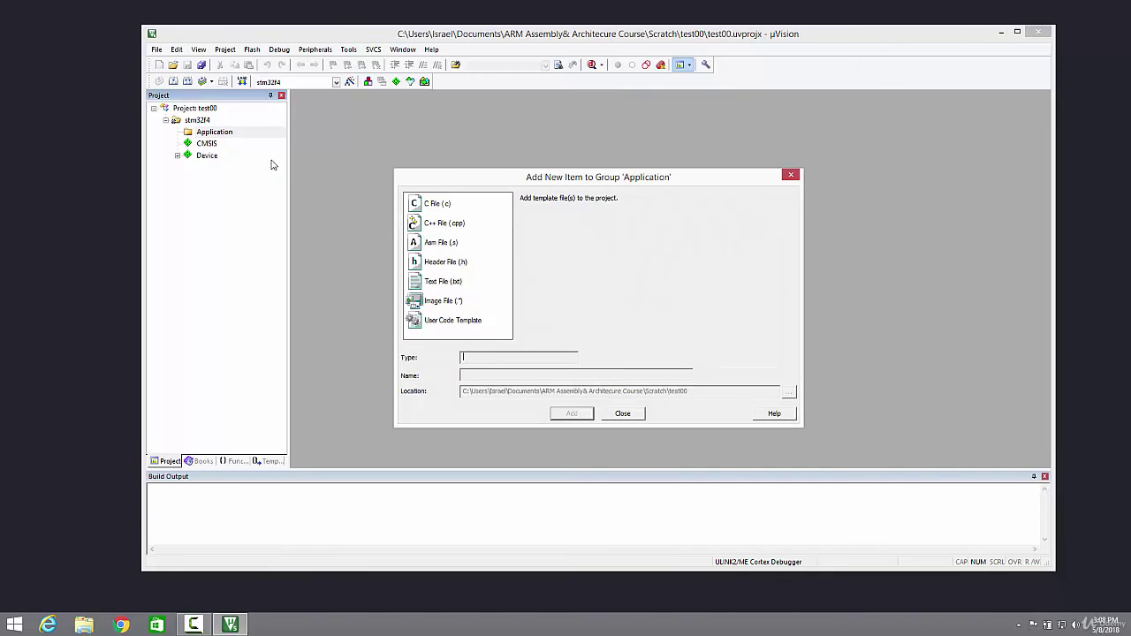
click(446, 209)
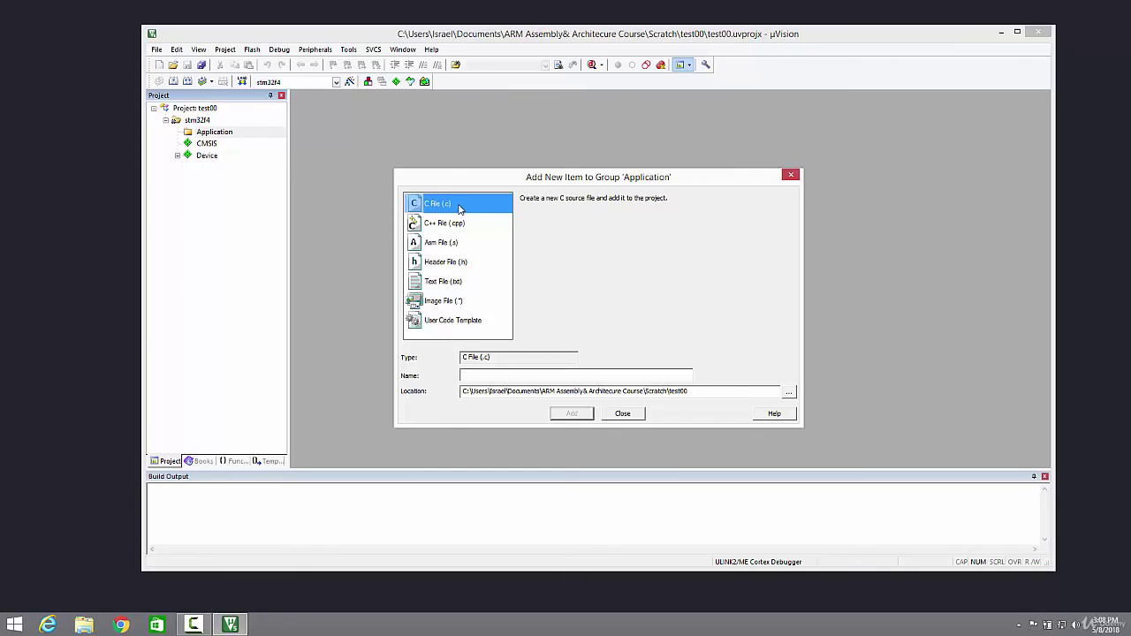
click(533, 376)
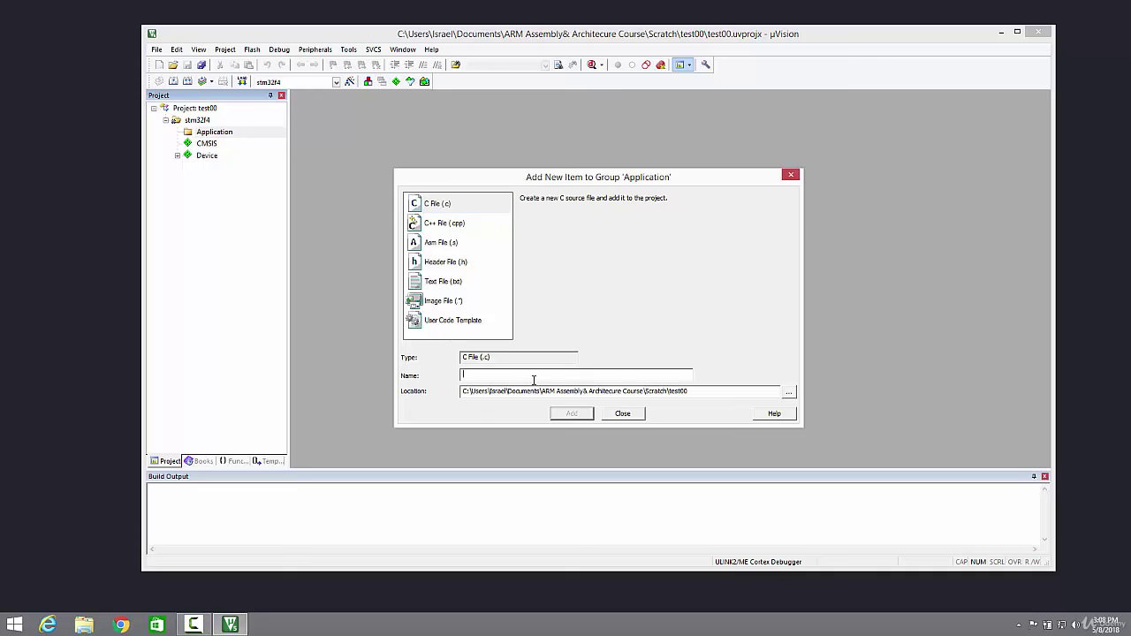
text(main)
key(Return)
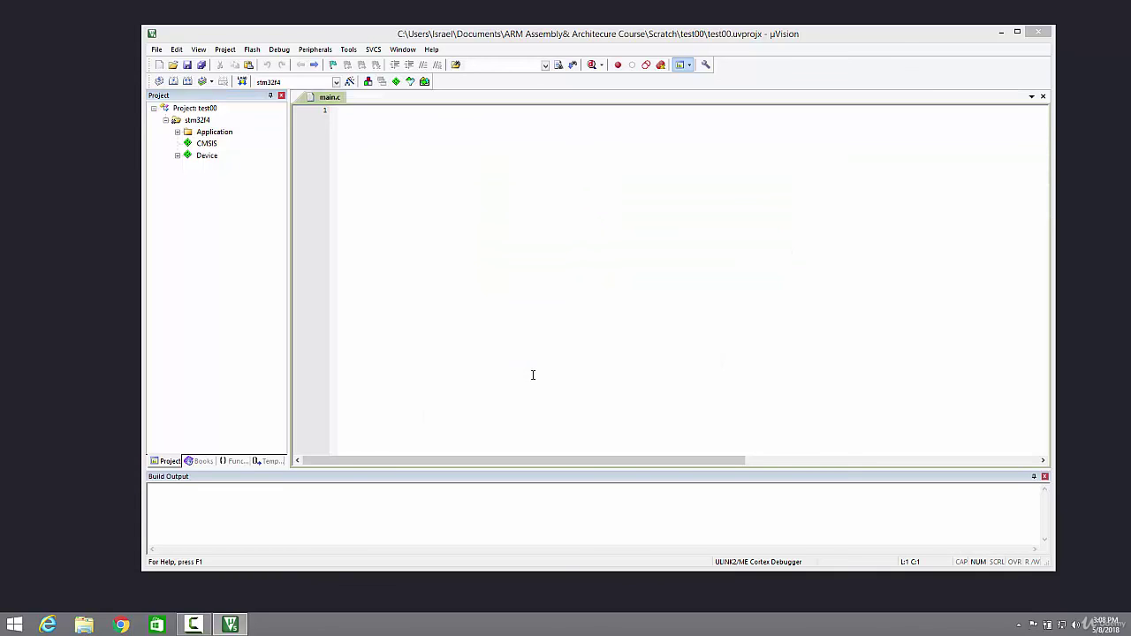
click(364, 127)
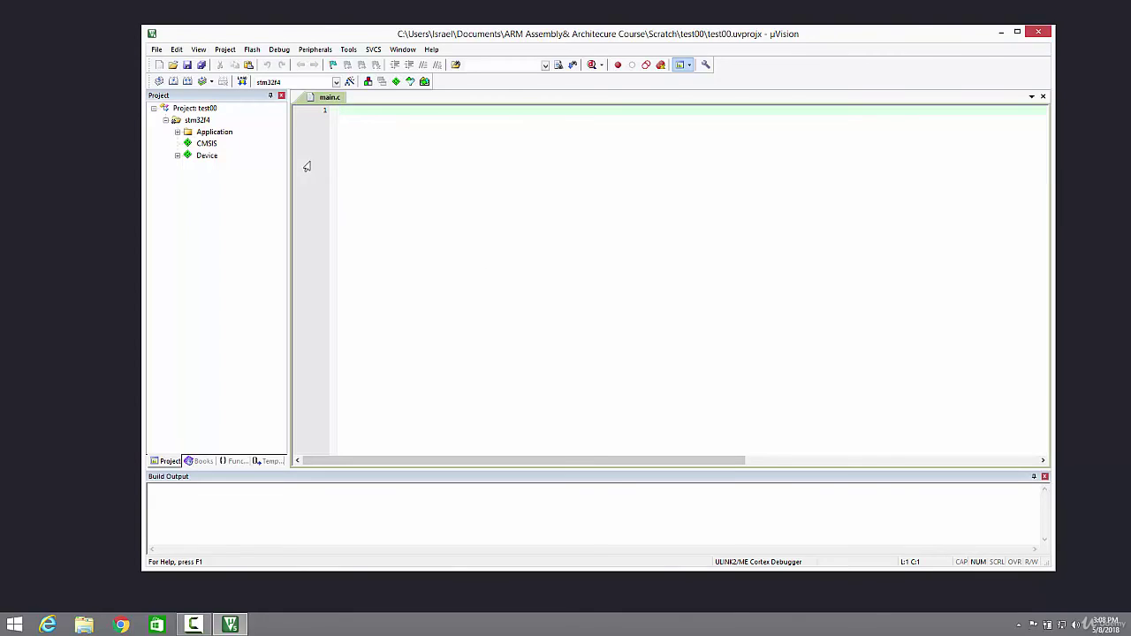
- Open the options for target stm32f4 and set the Xtal frequency to 16.0 MHz
click(350, 83)
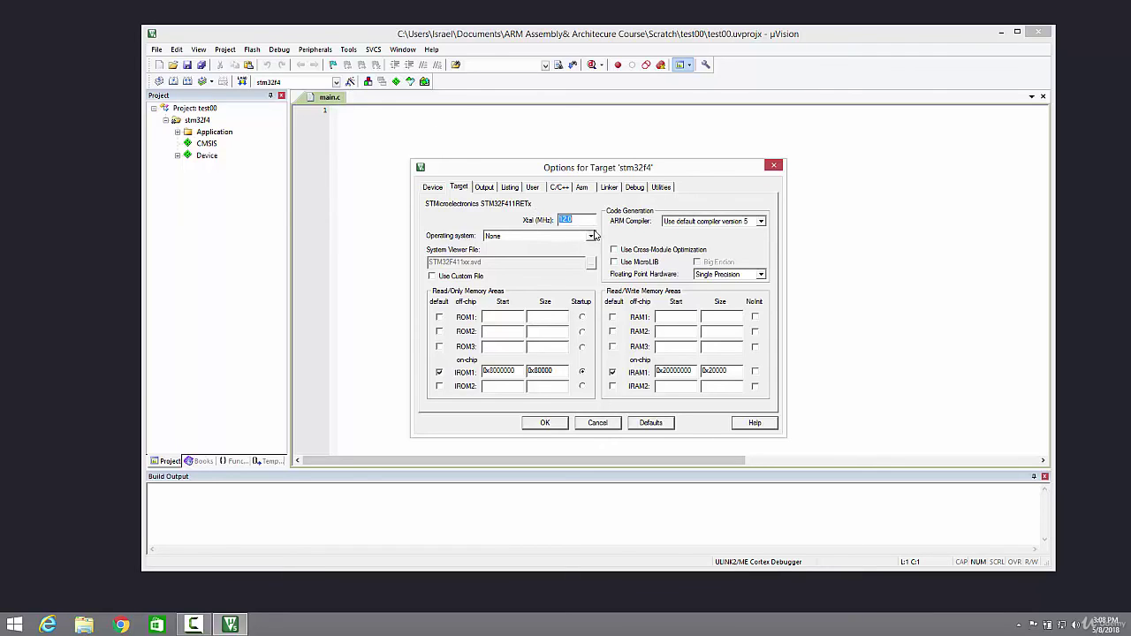
click(460, 190)
key(BackSpace)
text(6)
- Select ST-Link Debugger as the hardware debug adapter in the target's debug options
click(637, 193)
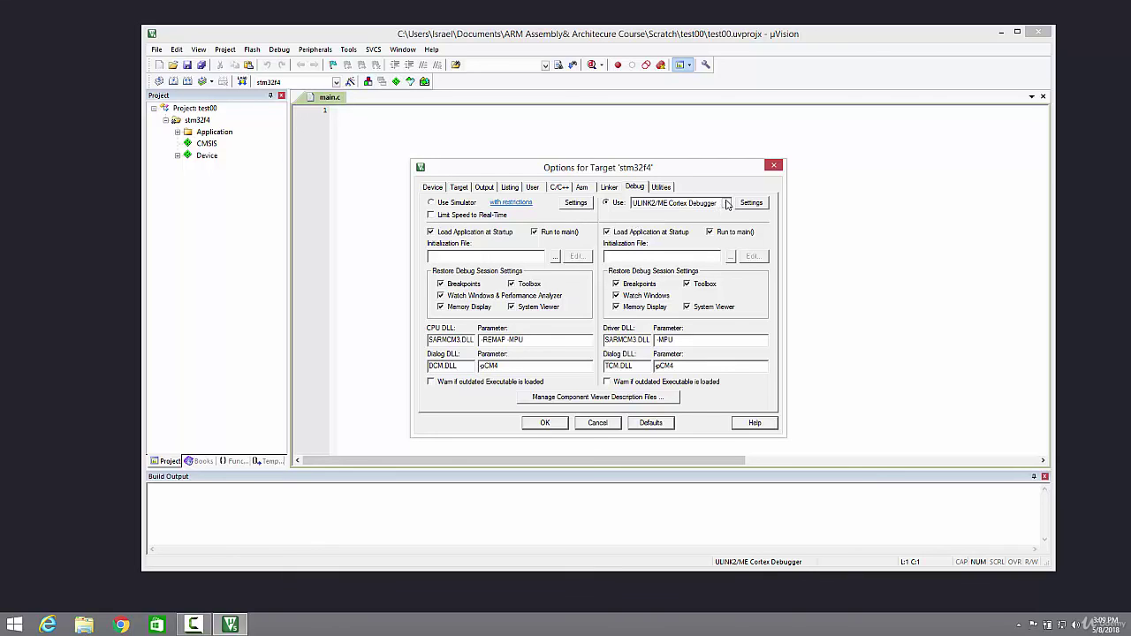
click(725, 204)
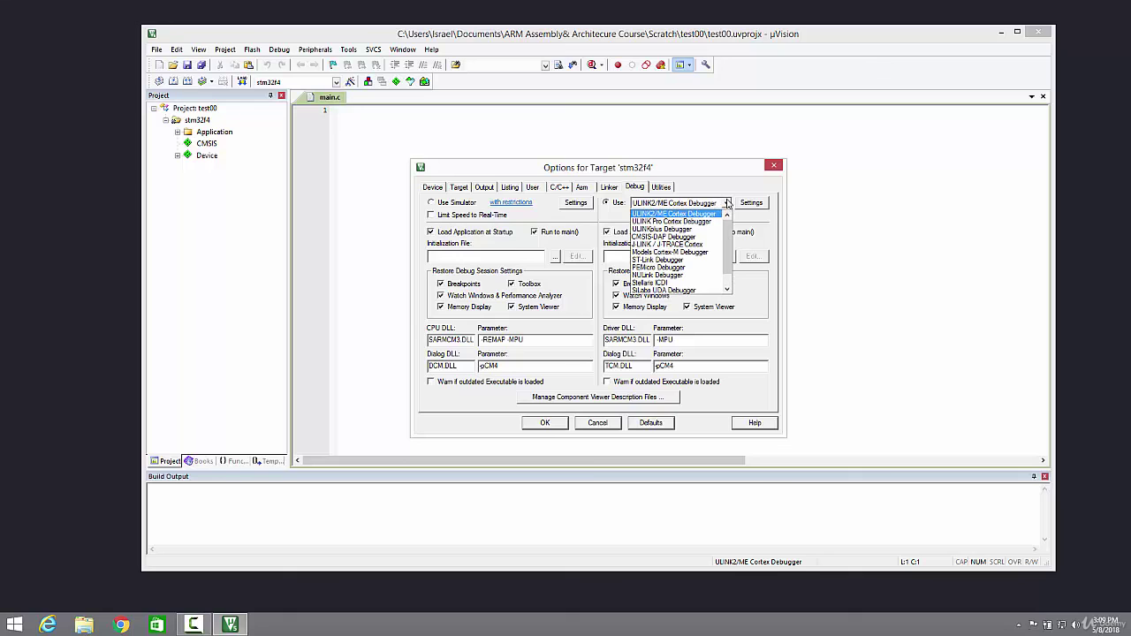
click(657, 261)
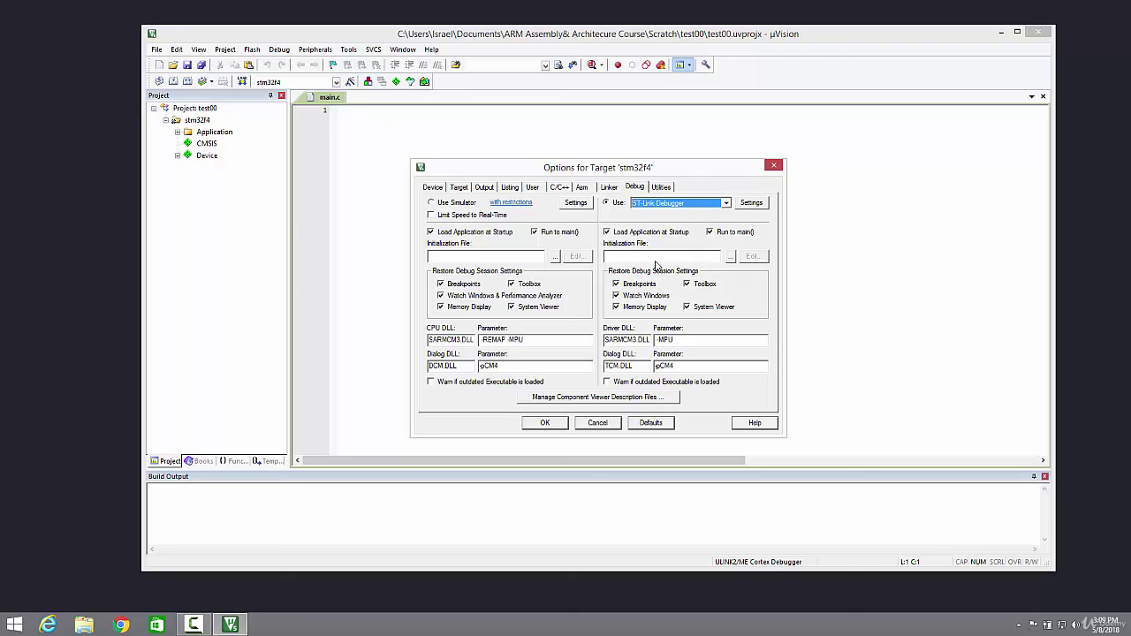
- Change the target's hardware debug adapter to Stellaris ICDI and look through the available debuggers again
click(725, 204)
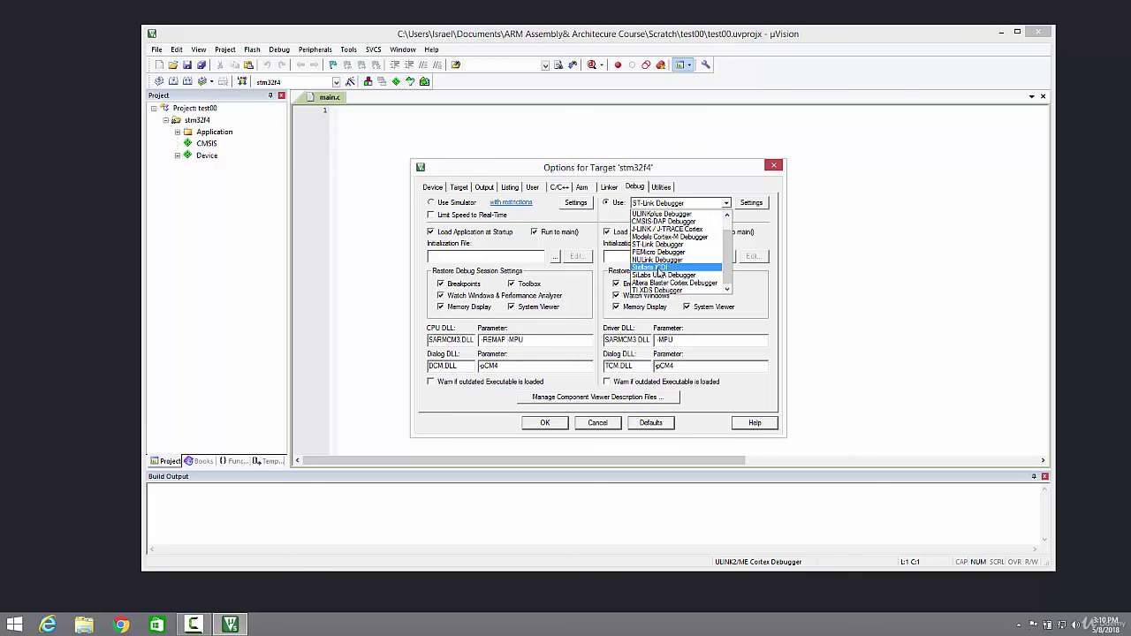
click(658, 268)
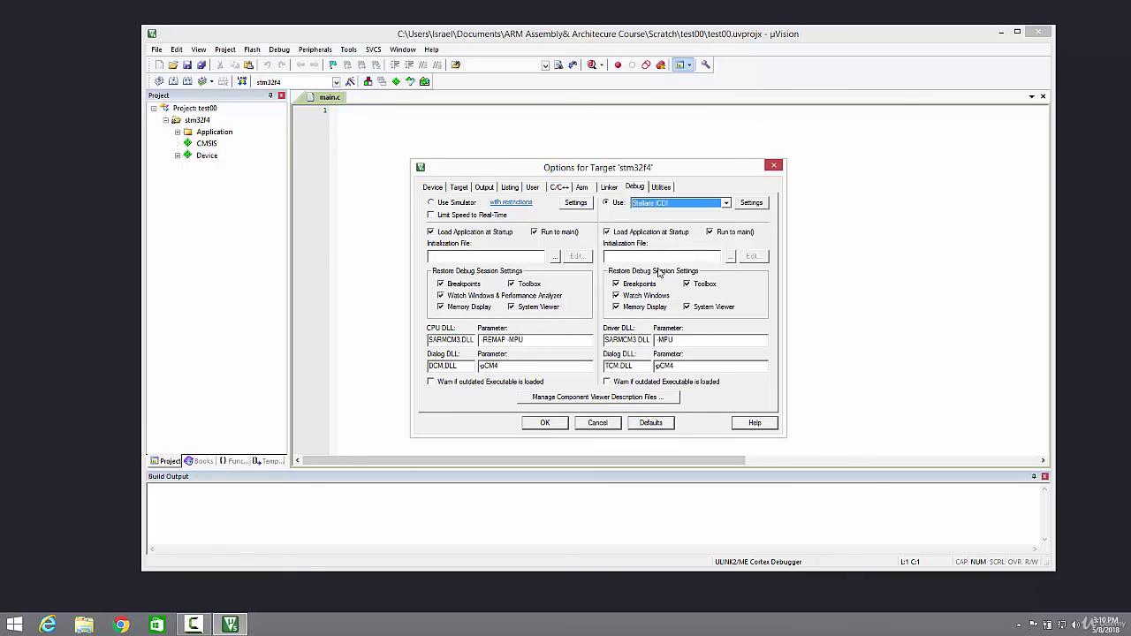
click(671, 212)
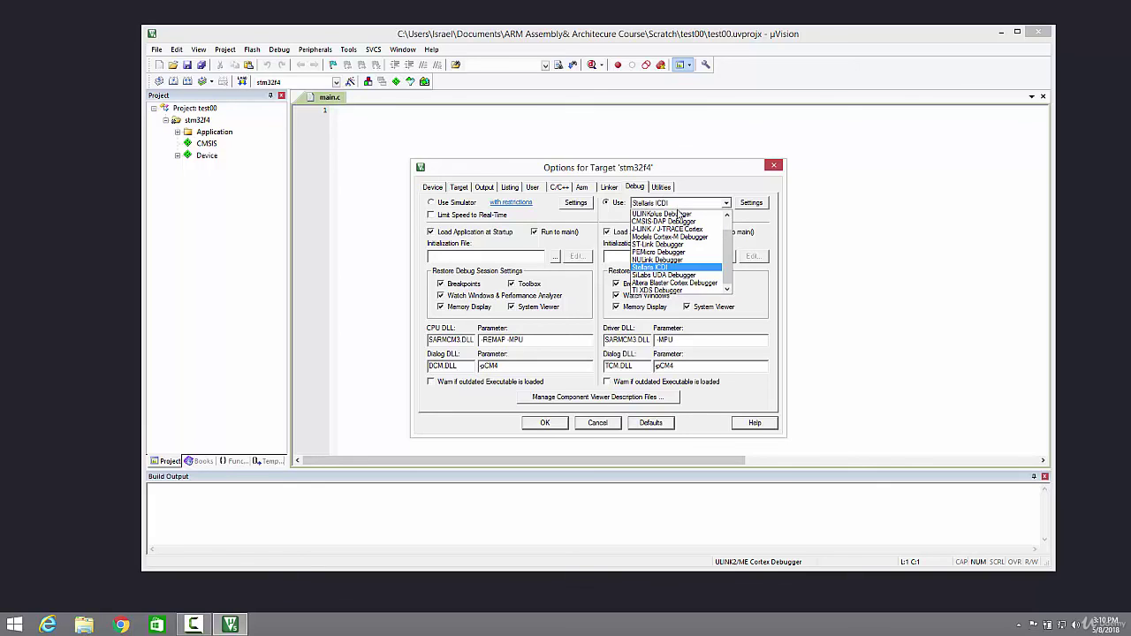
click(679, 214)
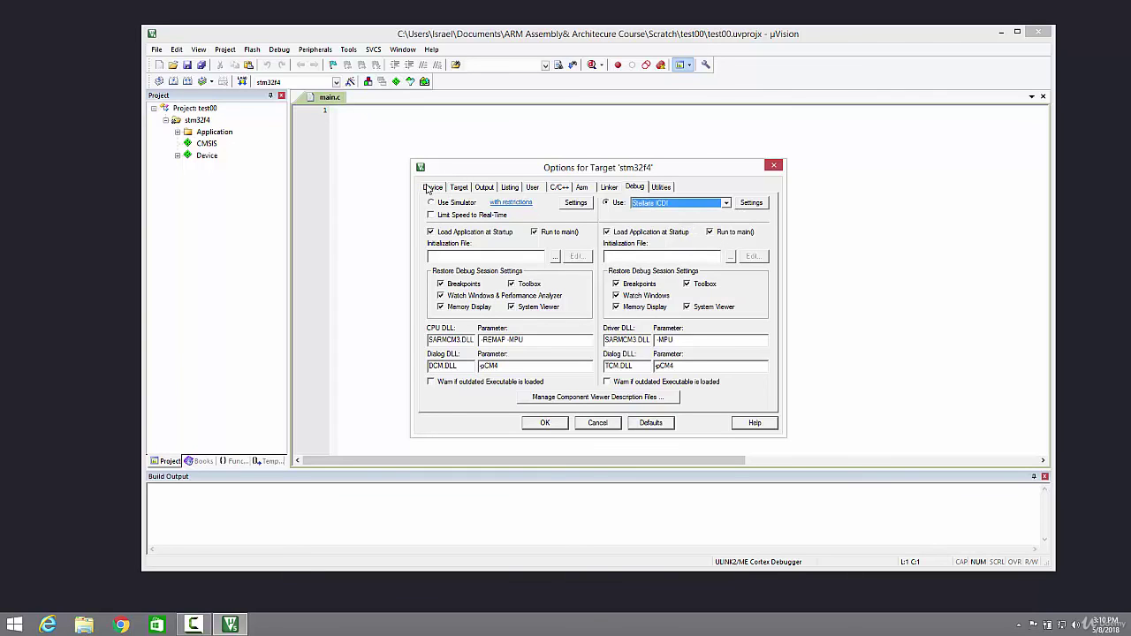
- Review the target's device and memory settings, and accept the options for stm32f4
click(429, 188)
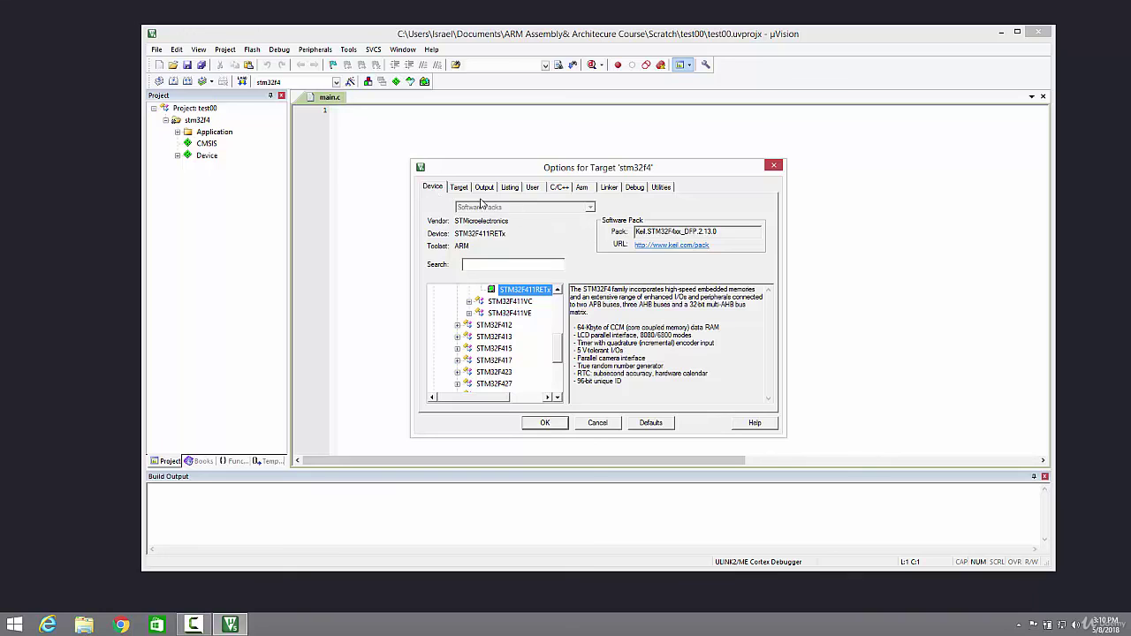
click(461, 190)
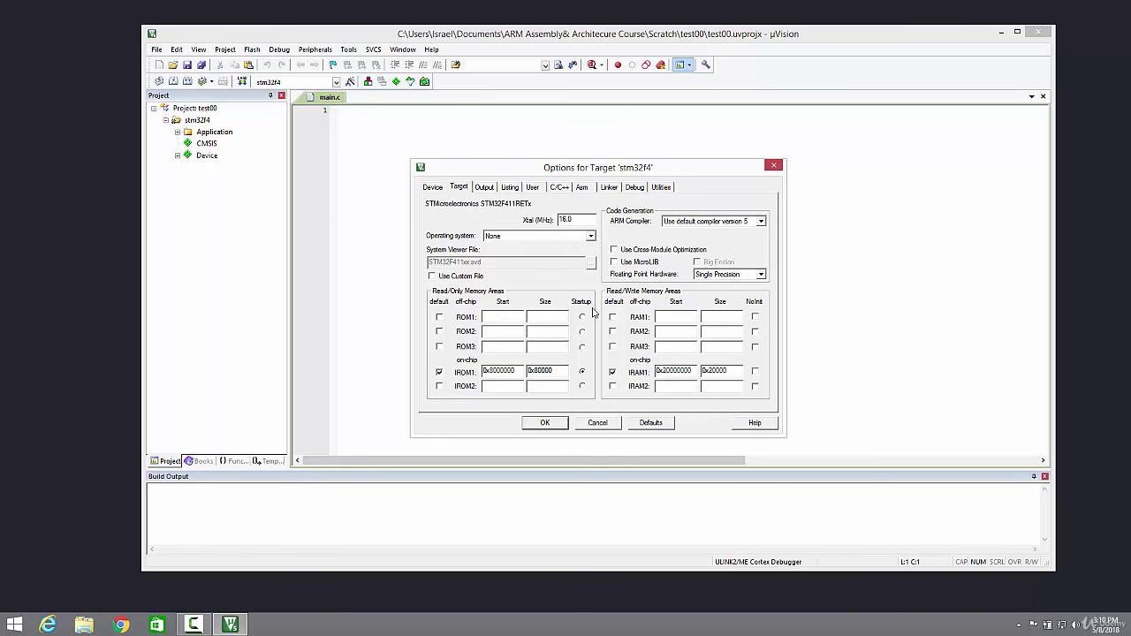
click(547, 423)
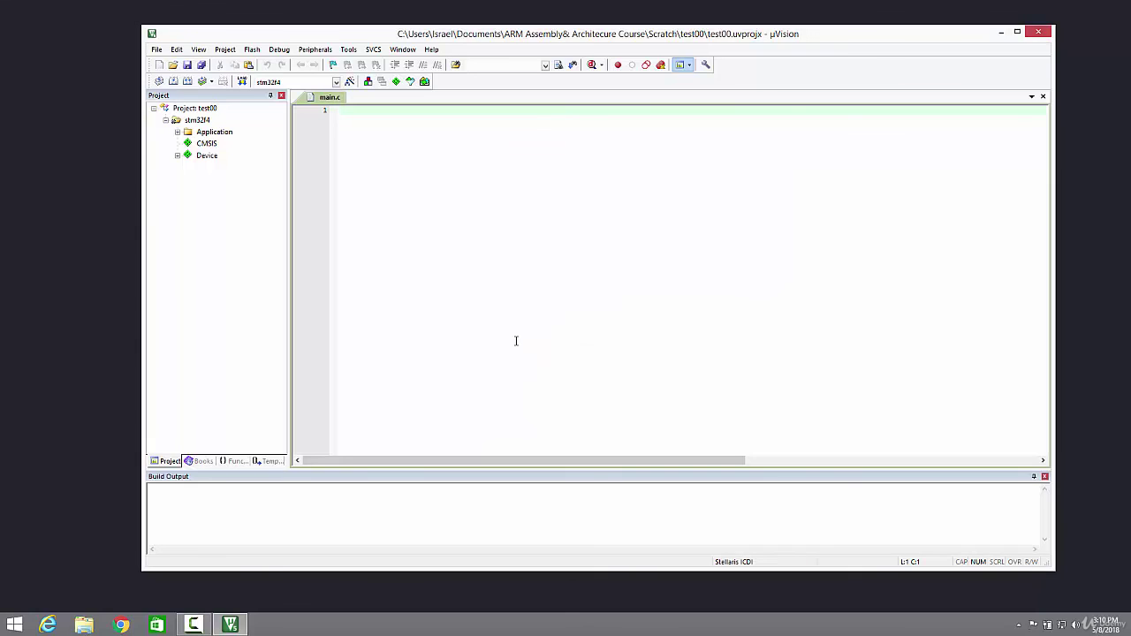